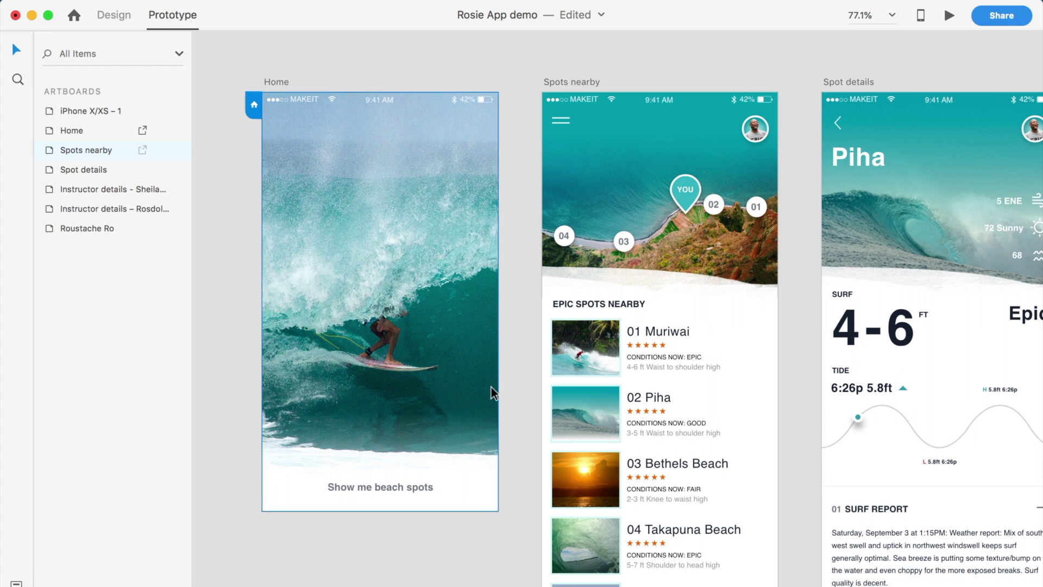
- Wire the Home cover image to the Spots nearby artboard
scroll(517, 443, "right", 1)
scroll(516, 443, "down", 1)
scroll(516, 443, "right", 8)
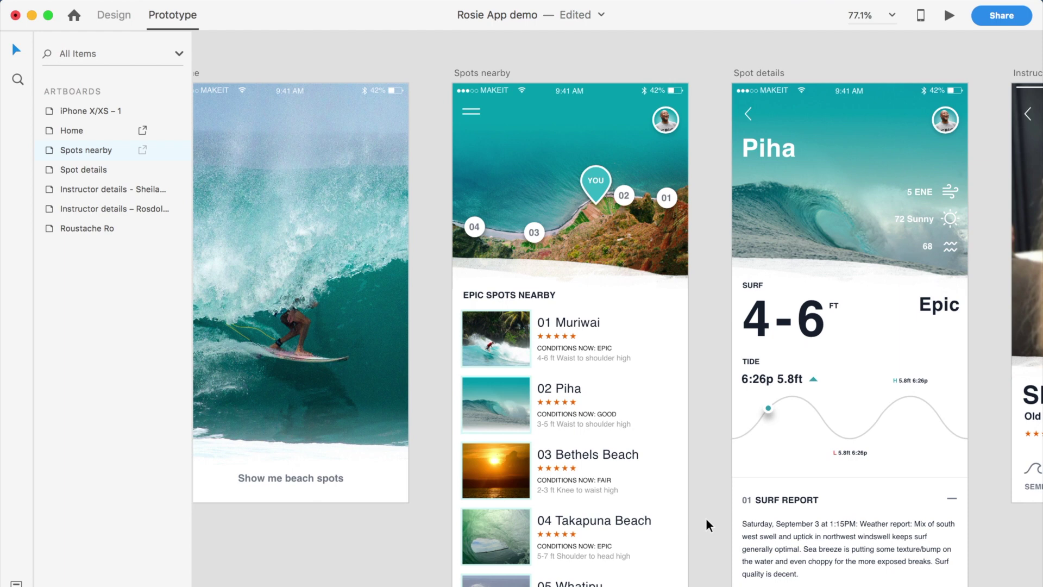
scroll(706, 519, "down", 3)
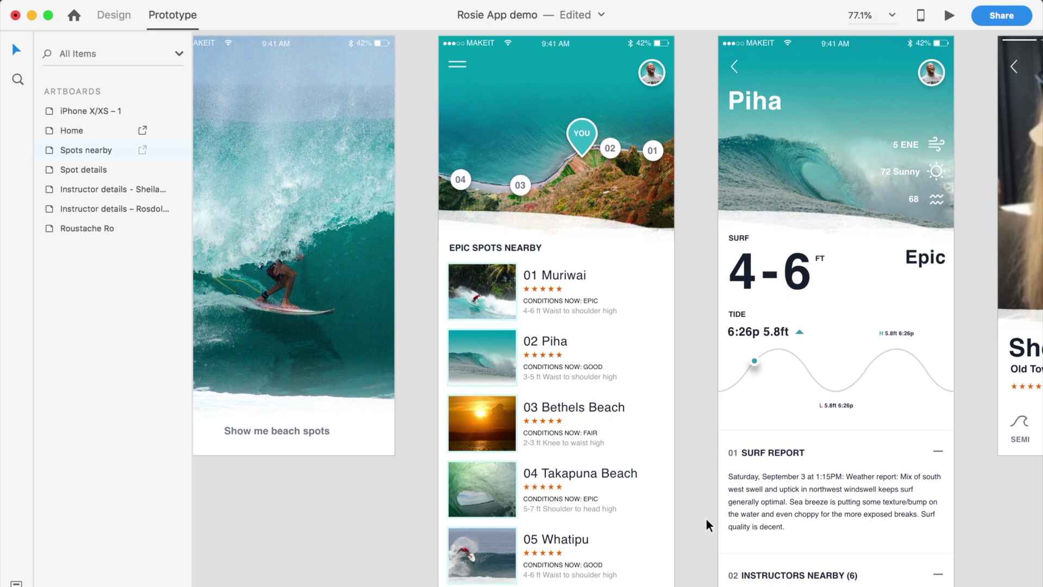
scroll(706, 517, "right", 3)
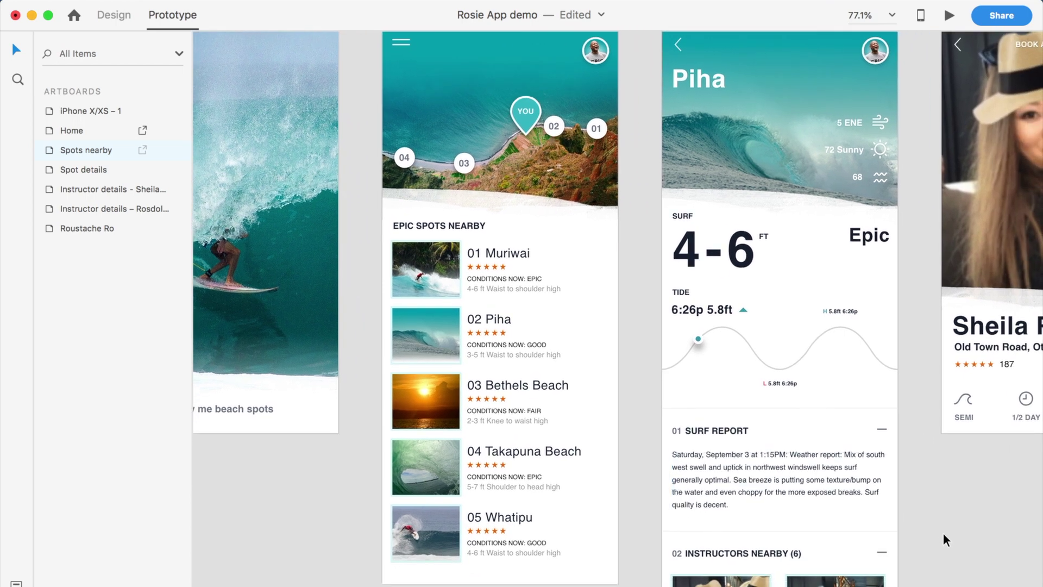
scroll(943, 532, "right", 5)
scroll(943, 533, "down", 2)
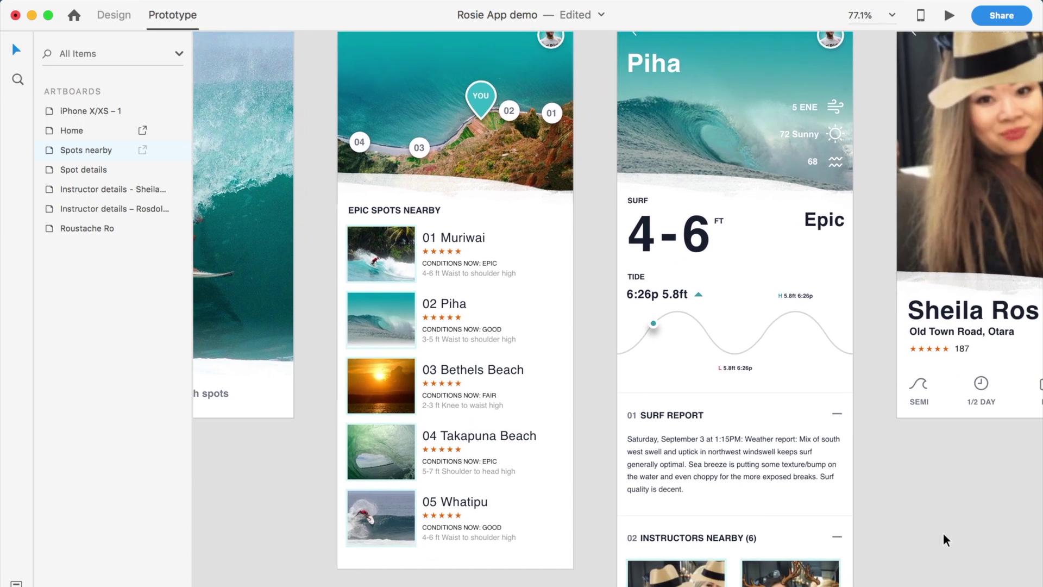
scroll(942, 532, "down", 3)
scroll(942, 532, "right", 2)
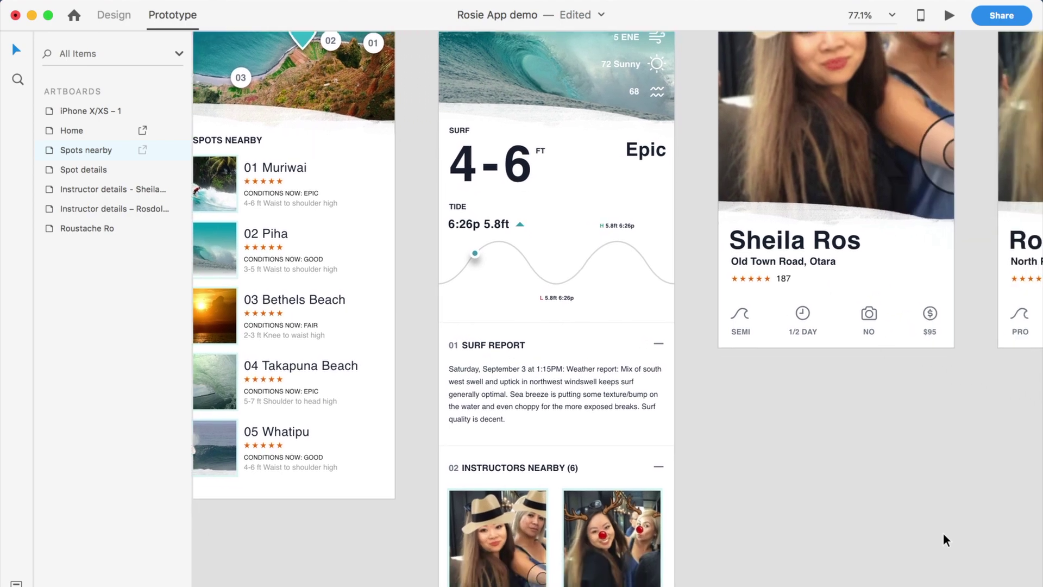
scroll(713, 445, "down", 10)
scroll(712, 445, "right", 1)
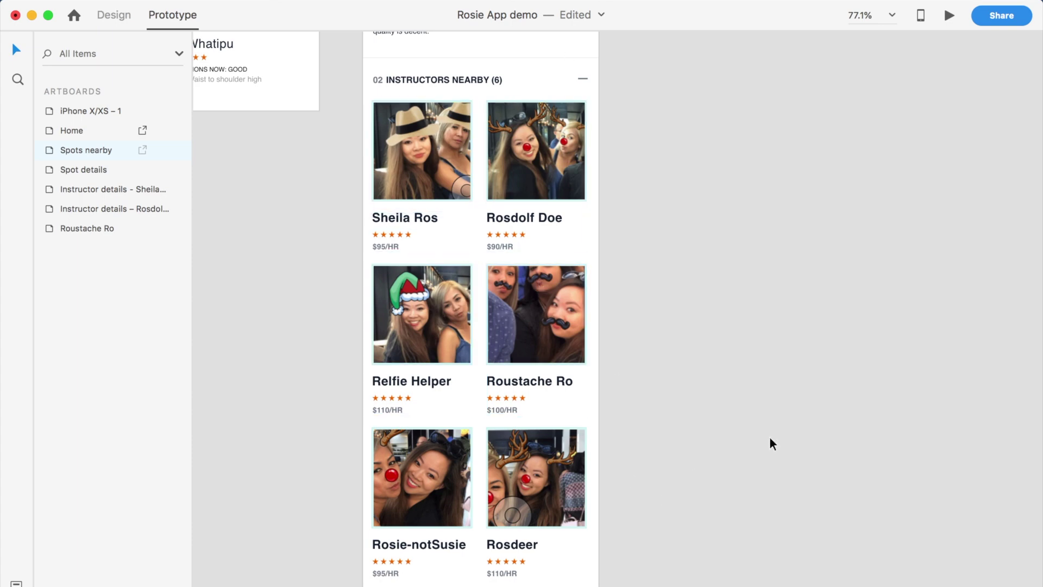
scroll(770, 441, "up", 2)
scroll(770, 441, "right", 1)
scroll(769, 439, "up", 12)
scroll(769, 439, "right", 3)
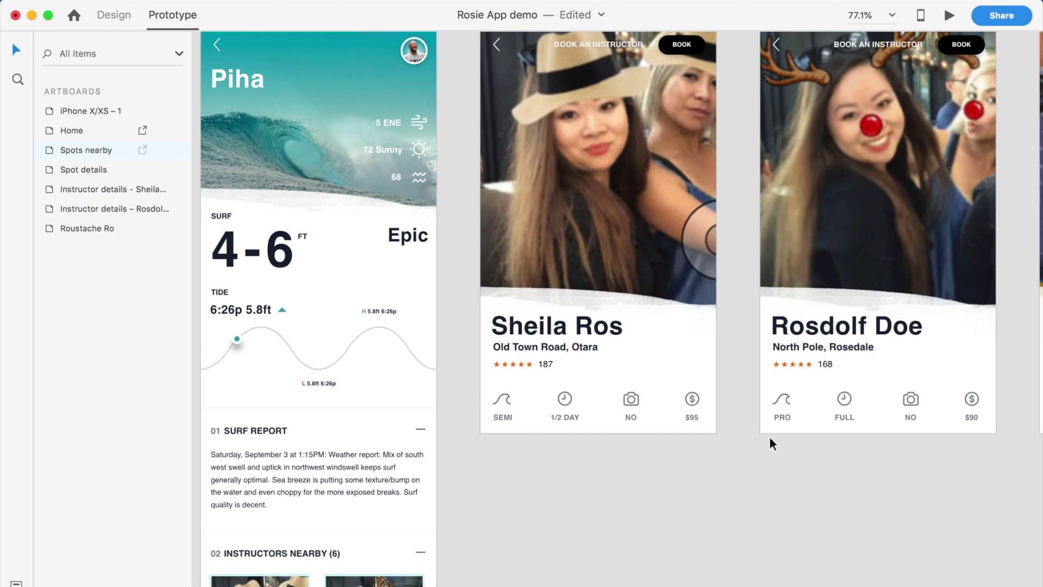
scroll(854, 532, "right", 4)
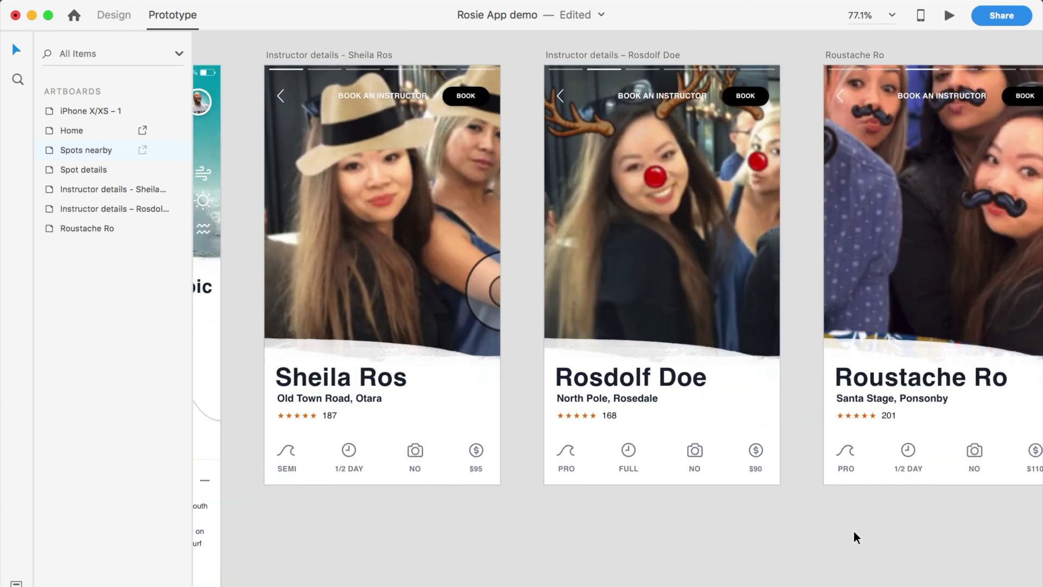
scroll(854, 532, "down", 4)
scroll(853, 530, "left", 3)
scroll(853, 530, "down", 1)
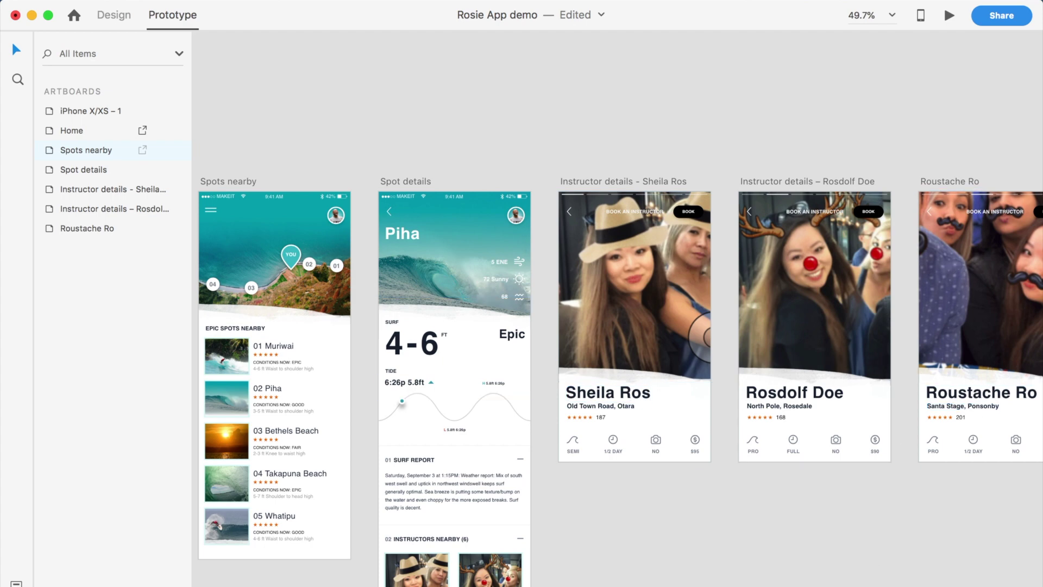
scroll(936, 534, "right", 3)
scroll(937, 534, "down", 1)
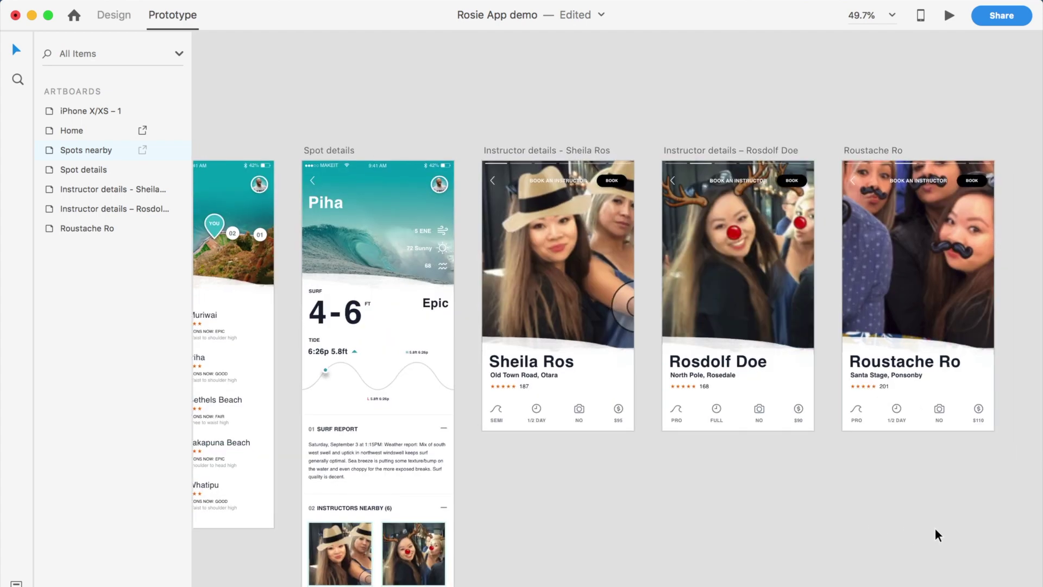
scroll(936, 535, "left", 10)
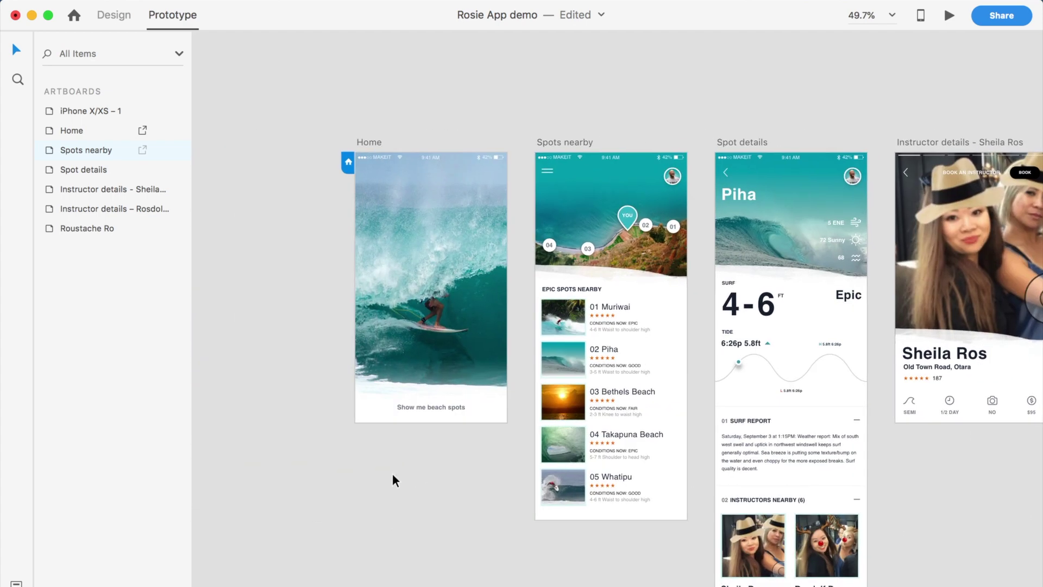
scroll(391, 475, "up", 5)
scroll(389, 474, "up", 3)
scroll(389, 475, "right", 2)
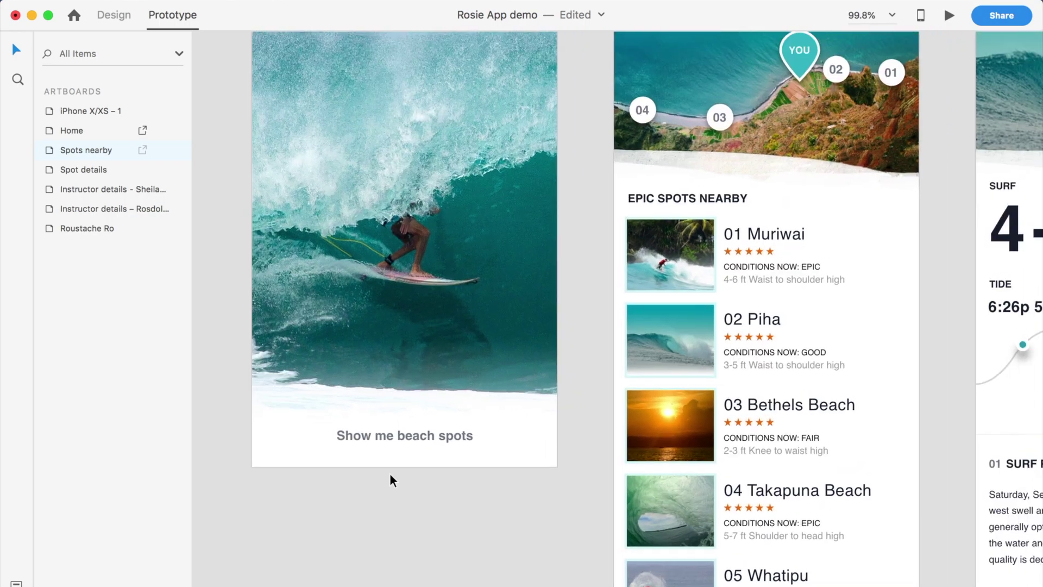
scroll(389, 480, "down", 2)
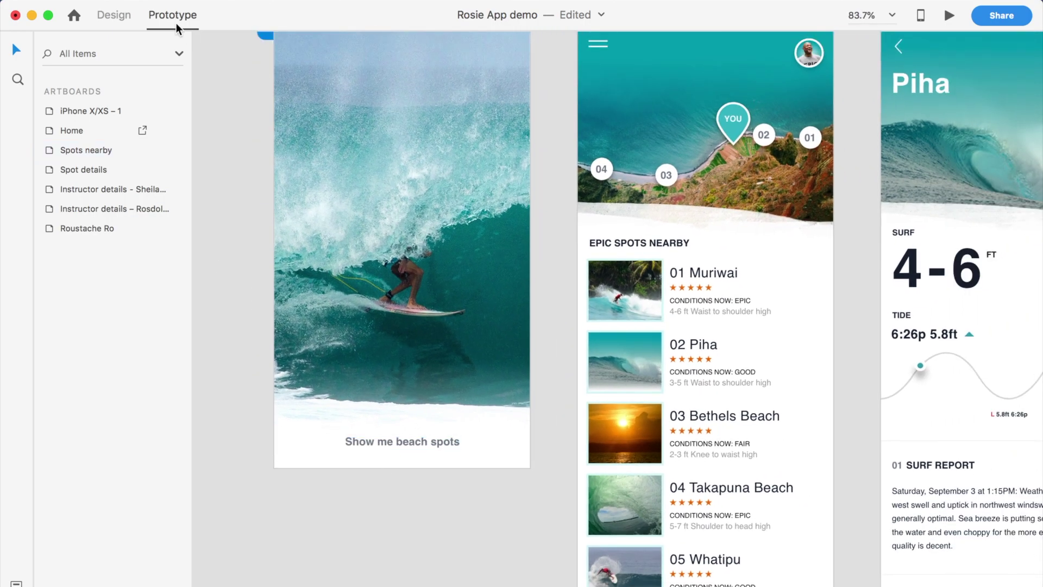
scroll(432, 510, "up", 3)
scroll(432, 511, "right", 2)
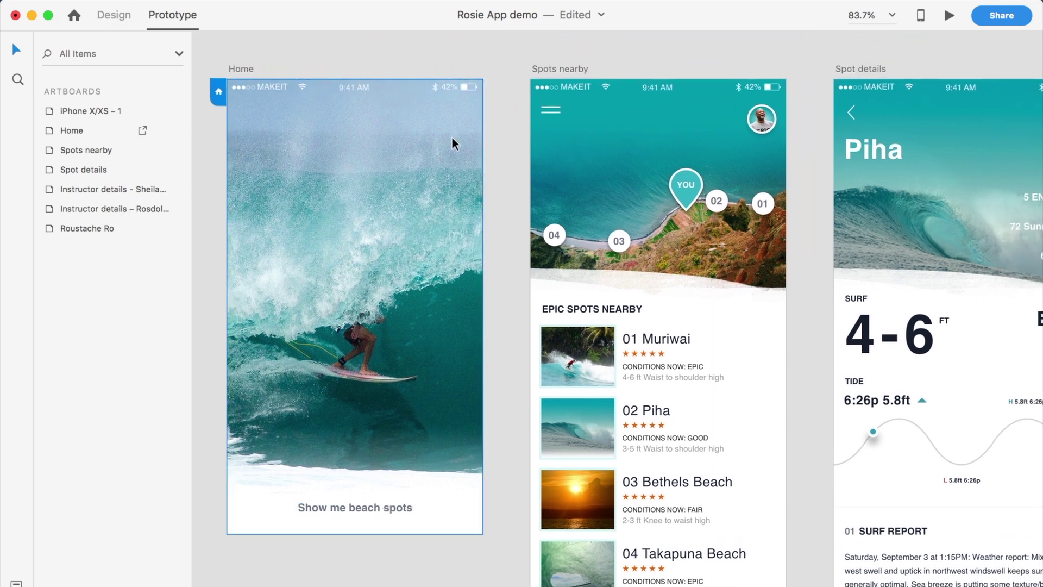
left_click(449, 378)
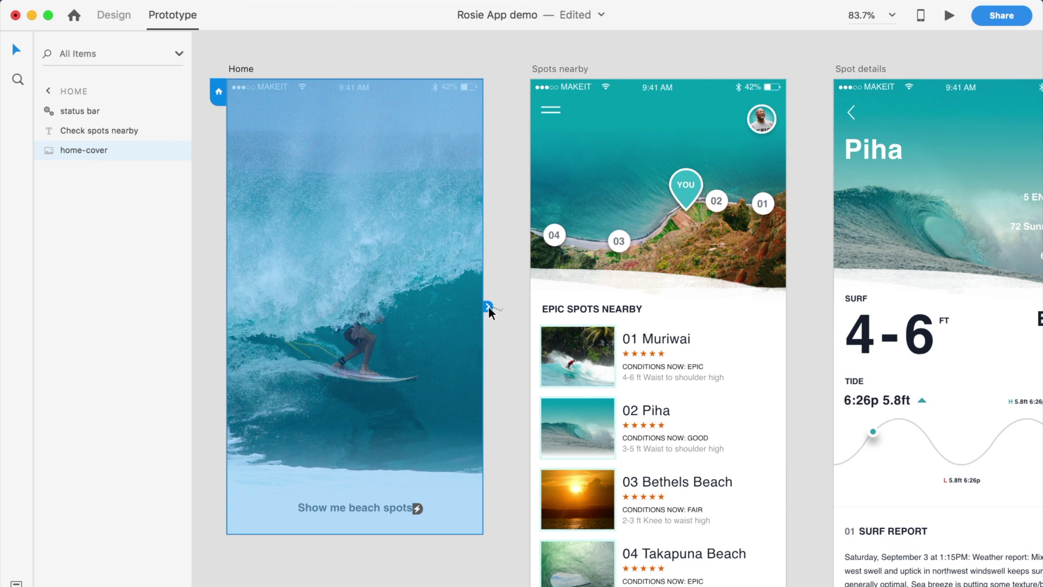
left_click_drag(488, 306, 622, 284)
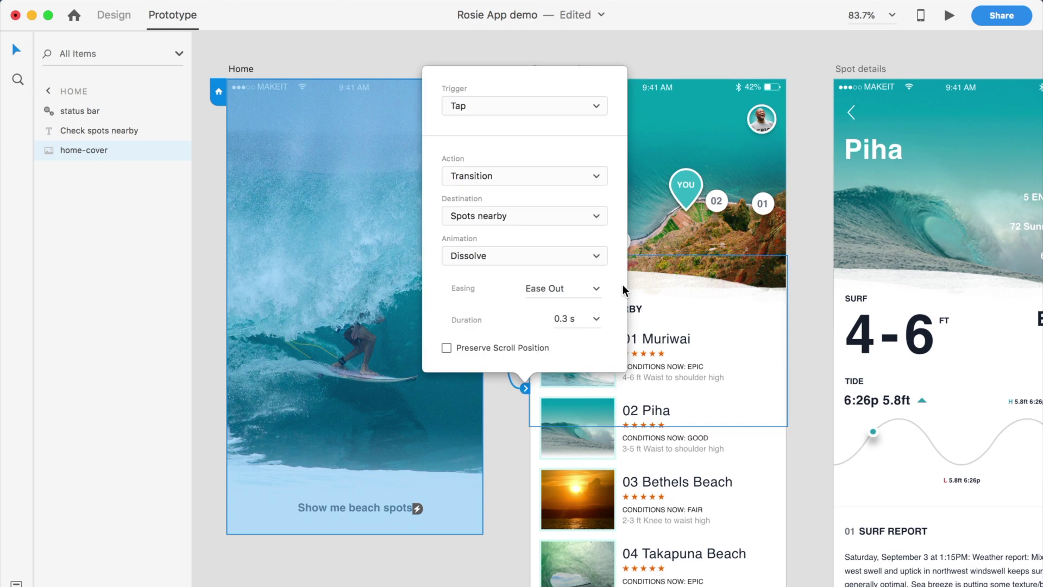
- Set the link's trigger to Voice with the command 'Show me beach spots'
left_click(490, 104)
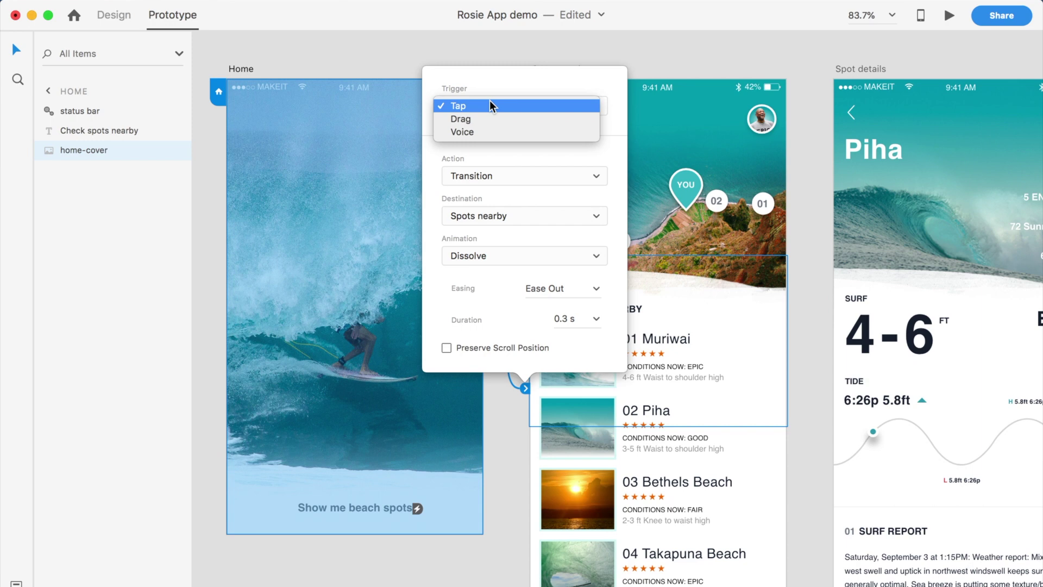
left_click(495, 130)
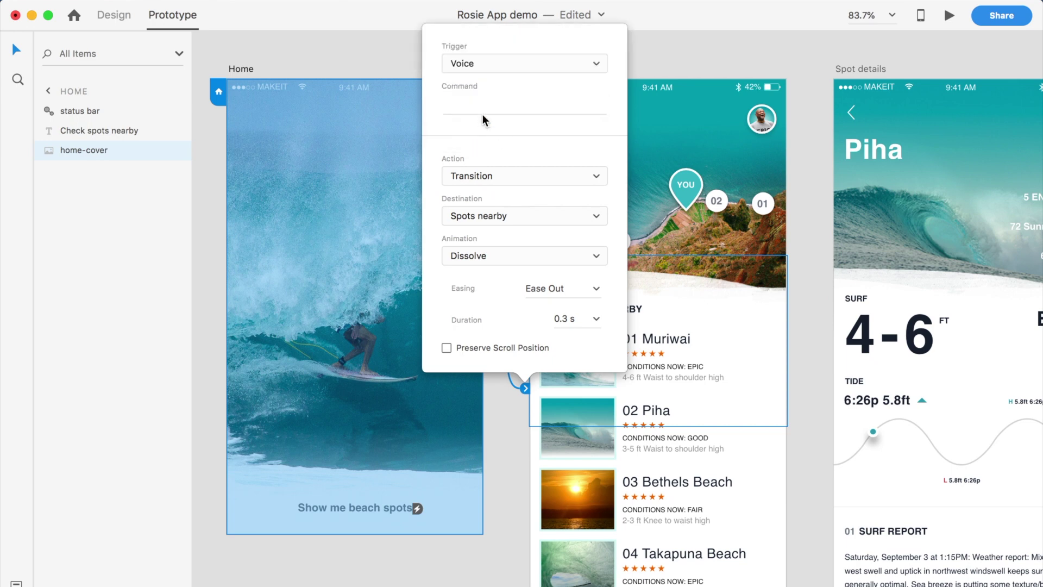
left_click(460, 99)
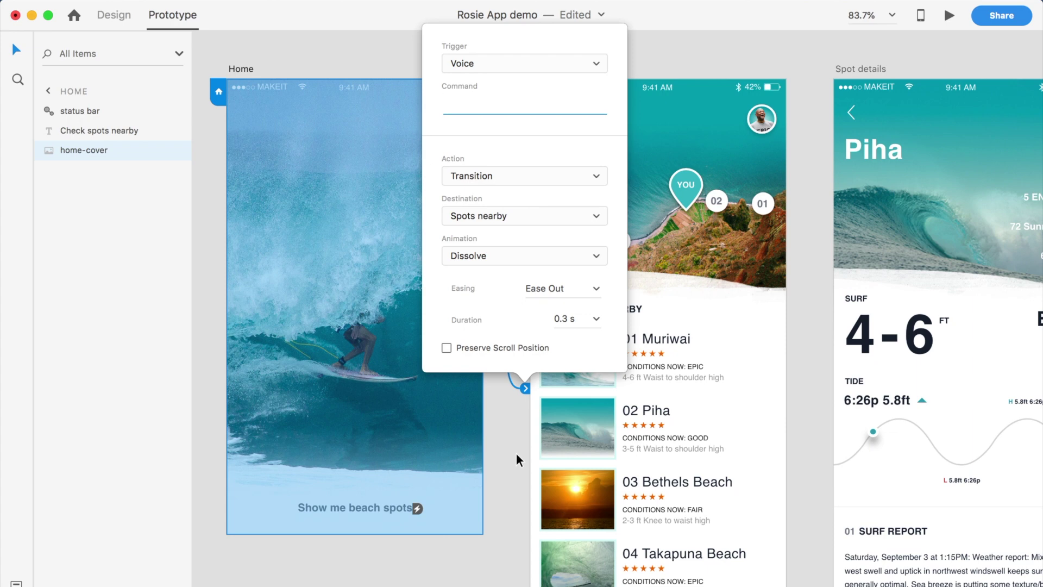
type("Show me beach spo")
key("BackSpace")
key("BackSpace")
type("spots")
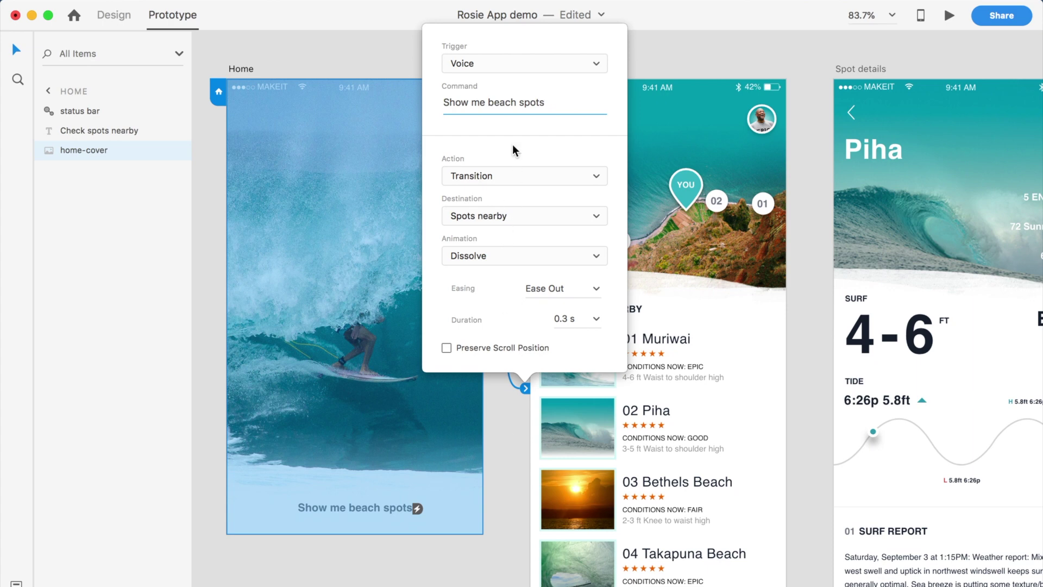
- Make the command trigger Speech Playback in Joanna's voice saying 'Which spots would you like to explore?'
left_click(518, 177)
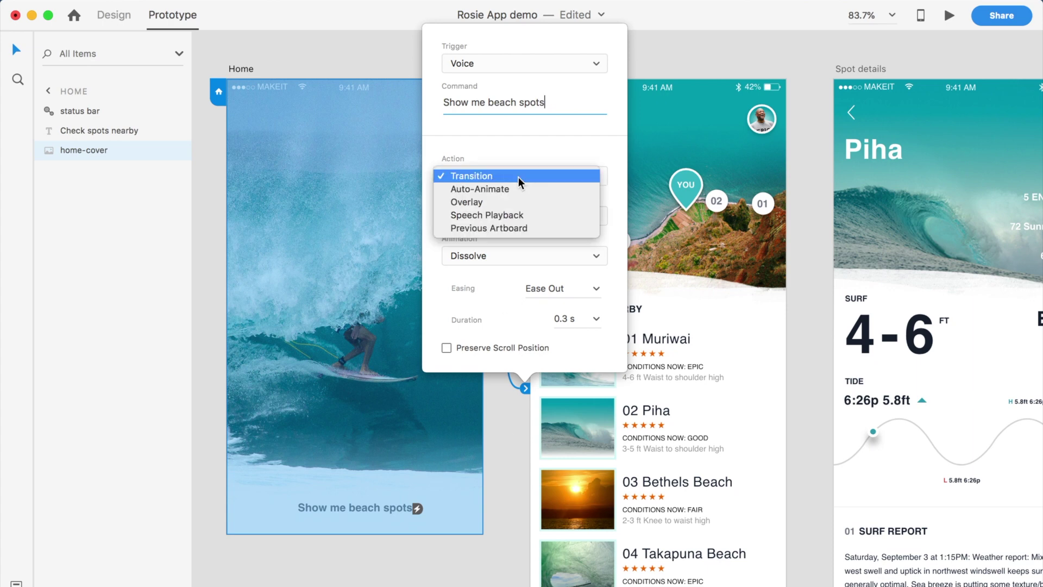
left_click(527, 216)
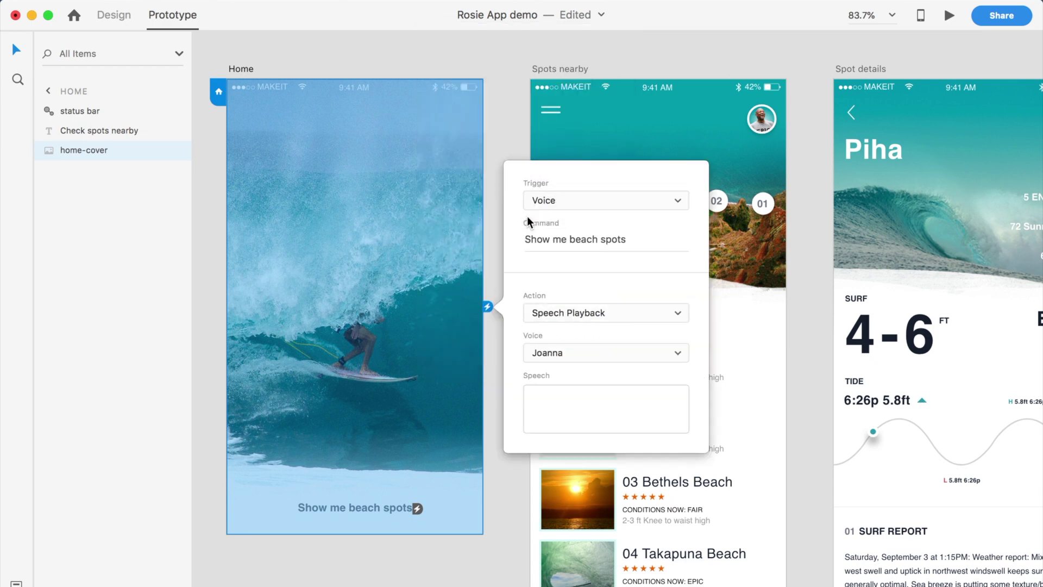
left_click(596, 357)
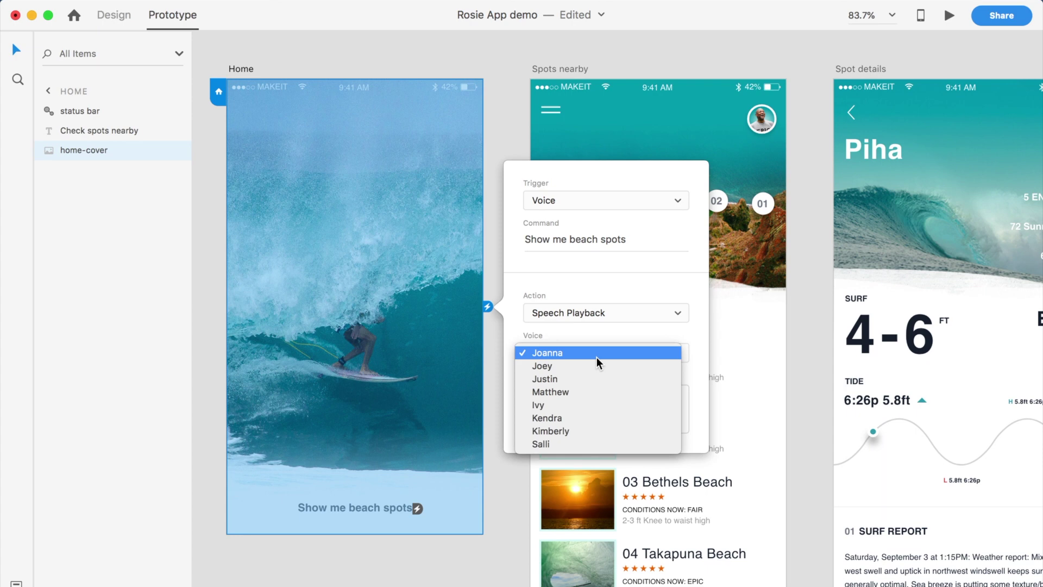
left_click(596, 357)
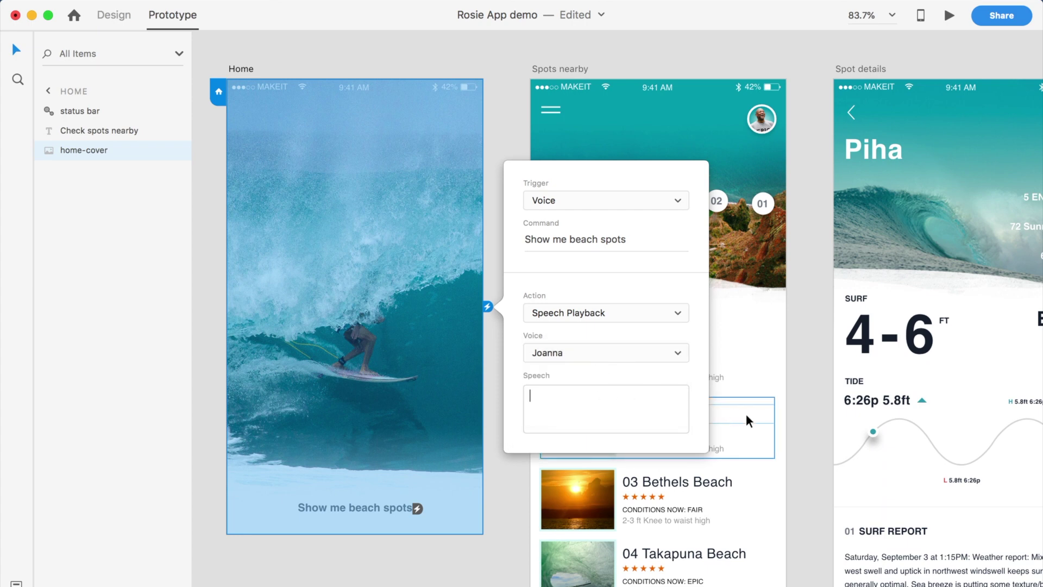
type("W")
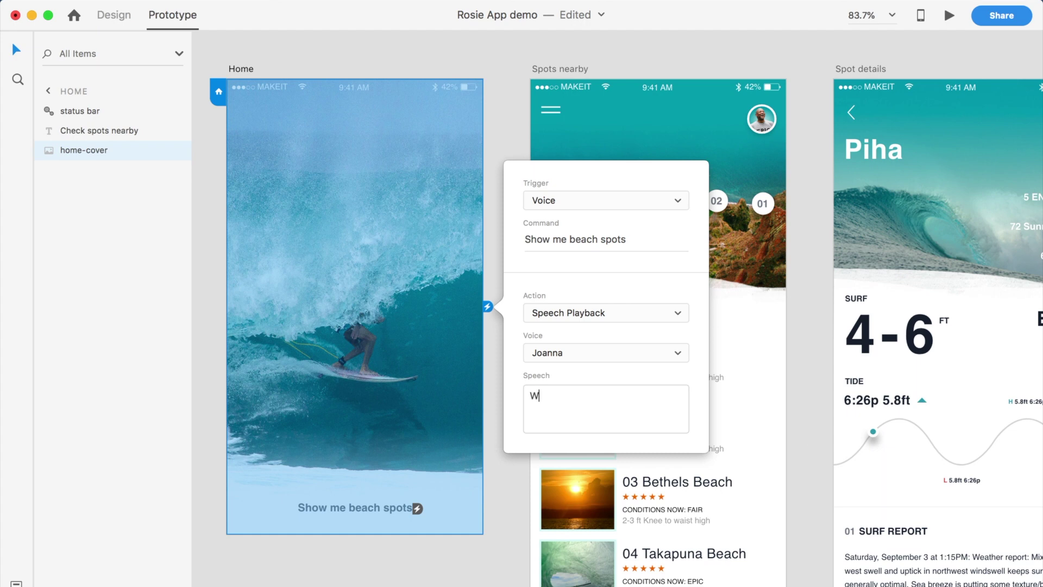
type("hich spots would you like to e")
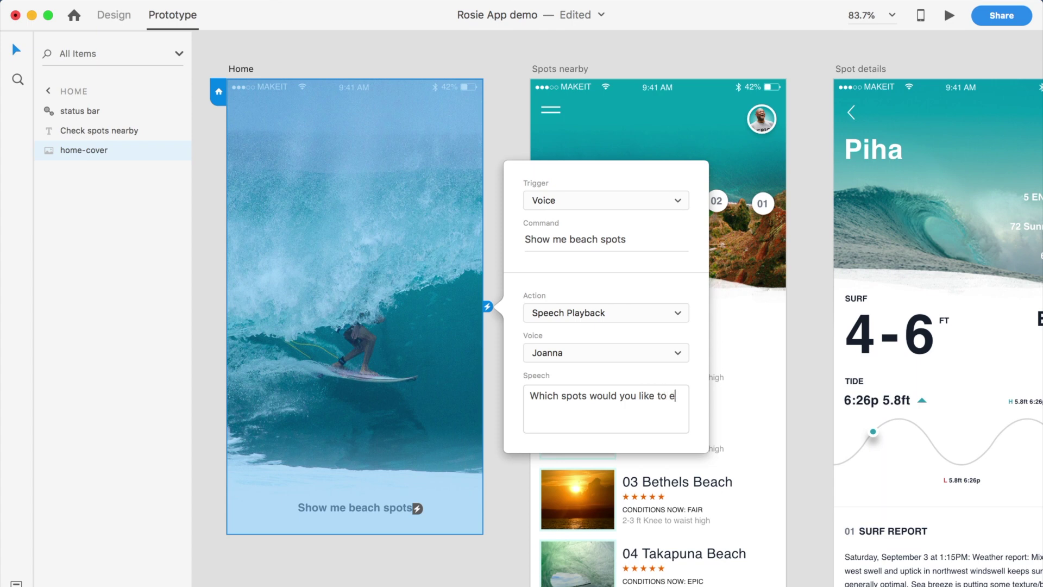
type("xplore?")
- Wire the 'Show me beach spots' text on Home to Spots nearby
left_click(504, 497)
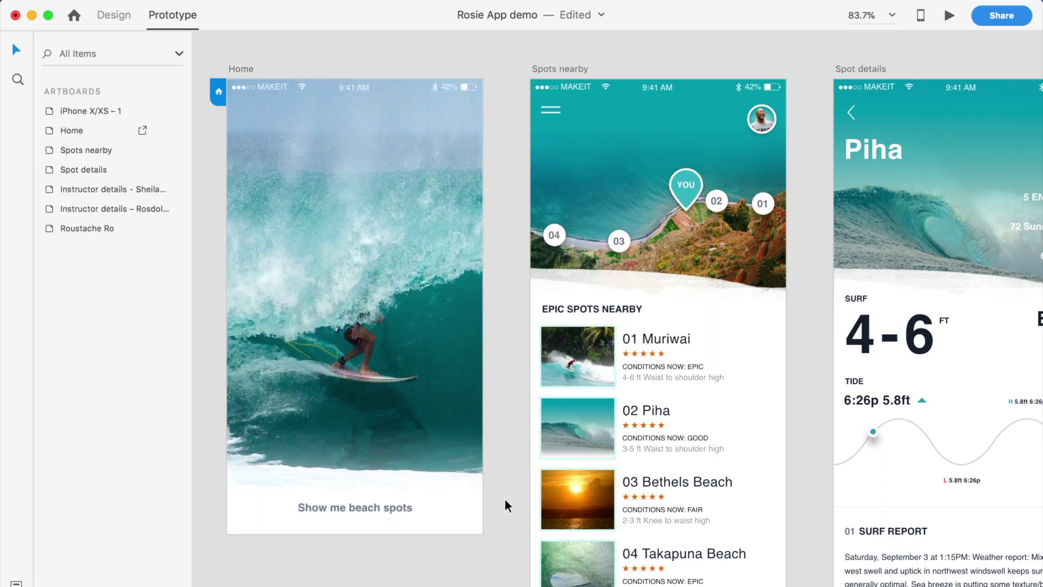
left_click(400, 506)
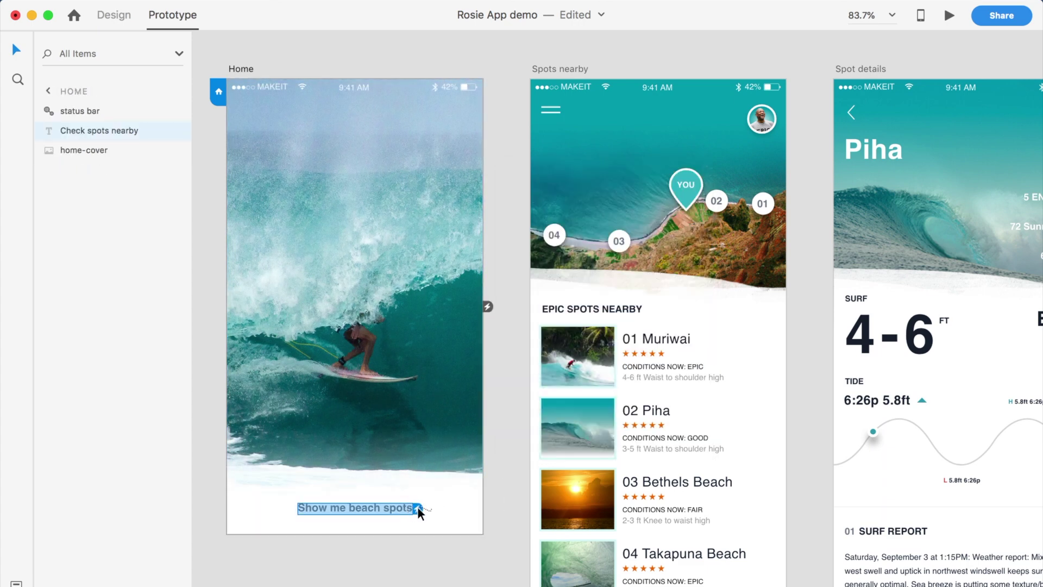
left_click_drag(418, 508, 559, 461)
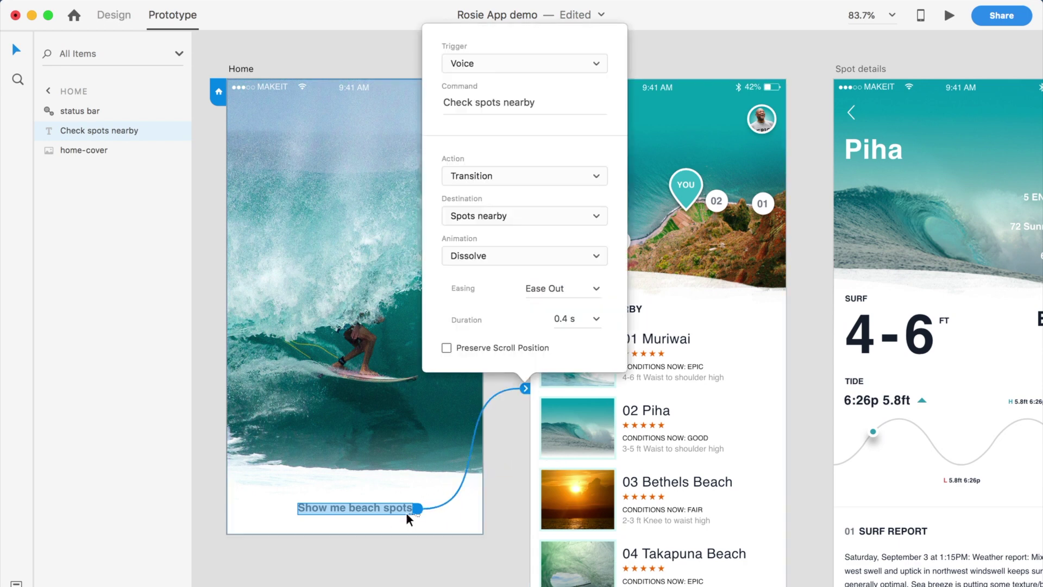
- Give that link a Voice trigger with command 'Show me', keeping Spots nearby as destination
left_click(500, 69)
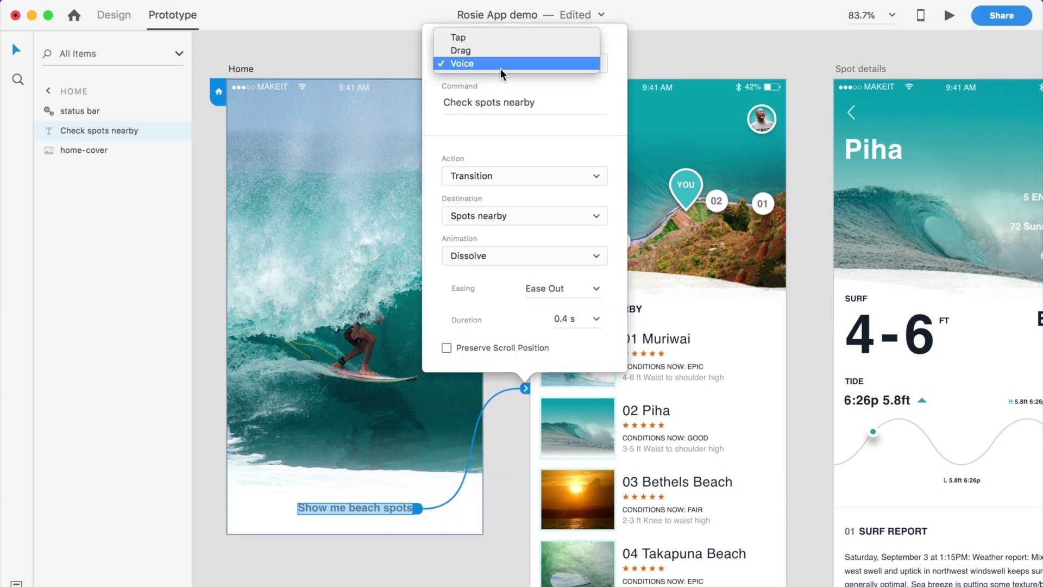
left_click(475, 36)
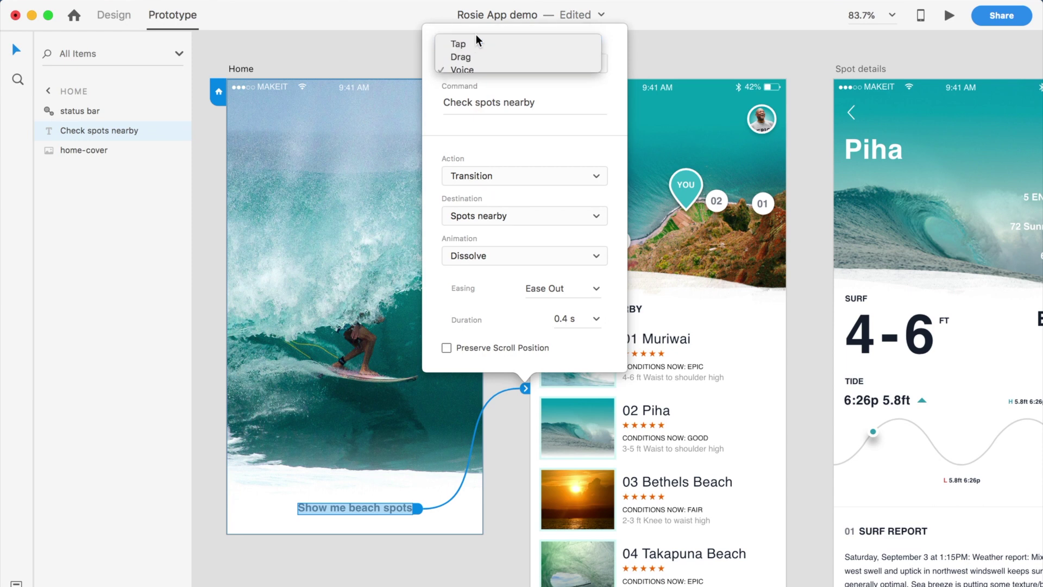
left_click(490, 104)
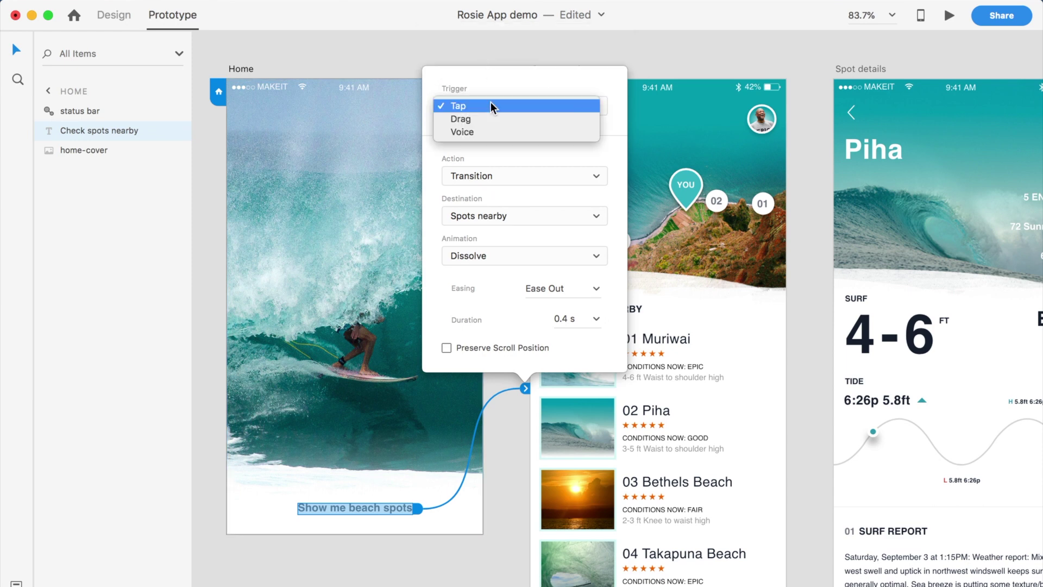
left_click(497, 129)
left_click(521, 110)
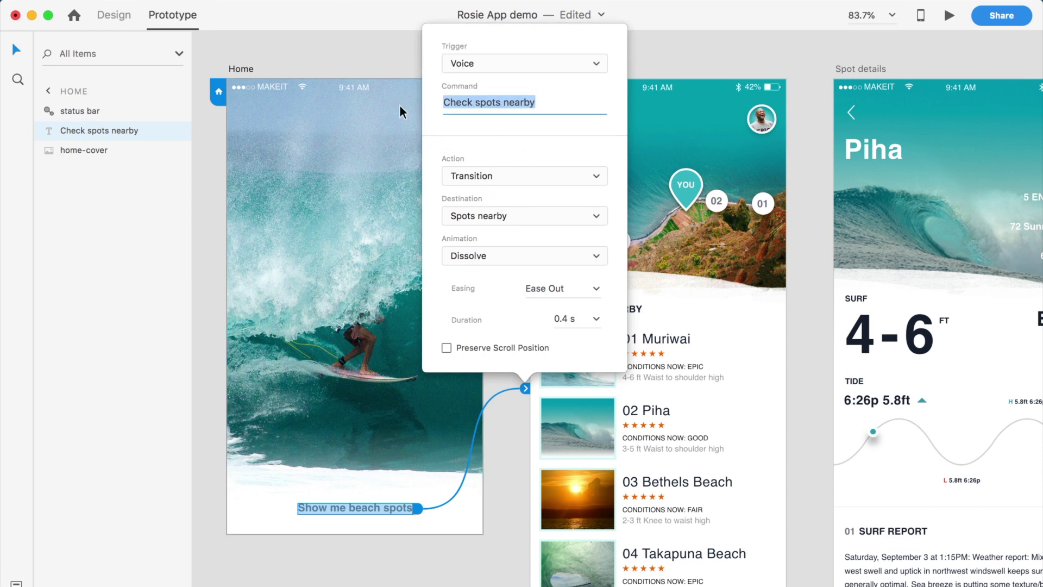
type("Show ")
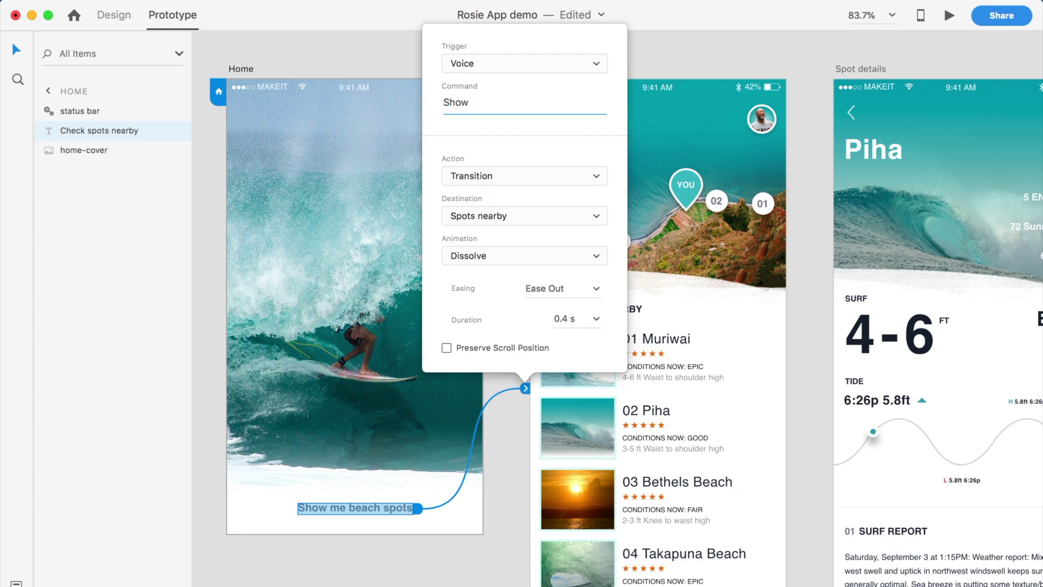
type("me")
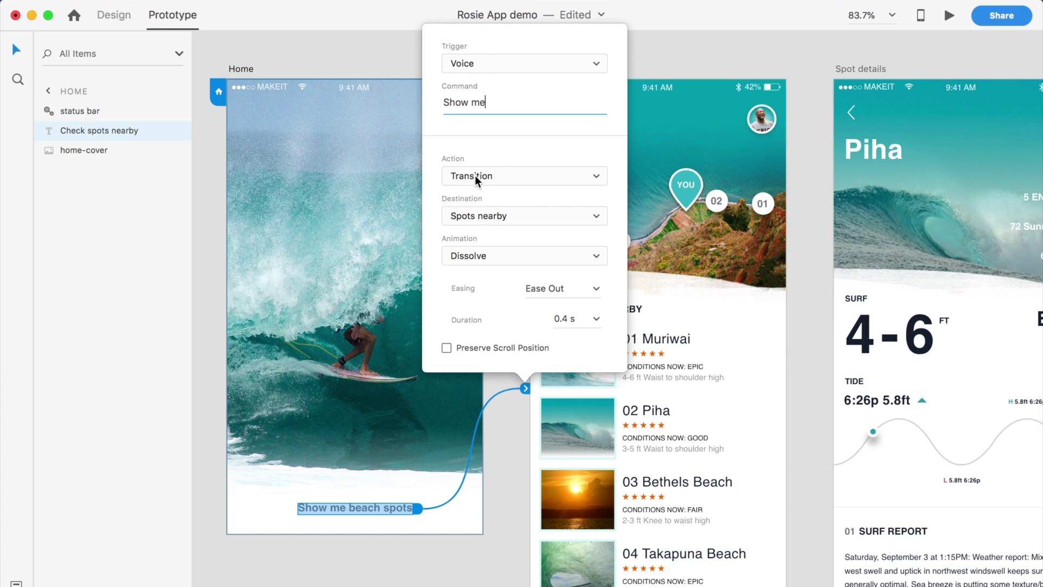
left_click(494, 216)
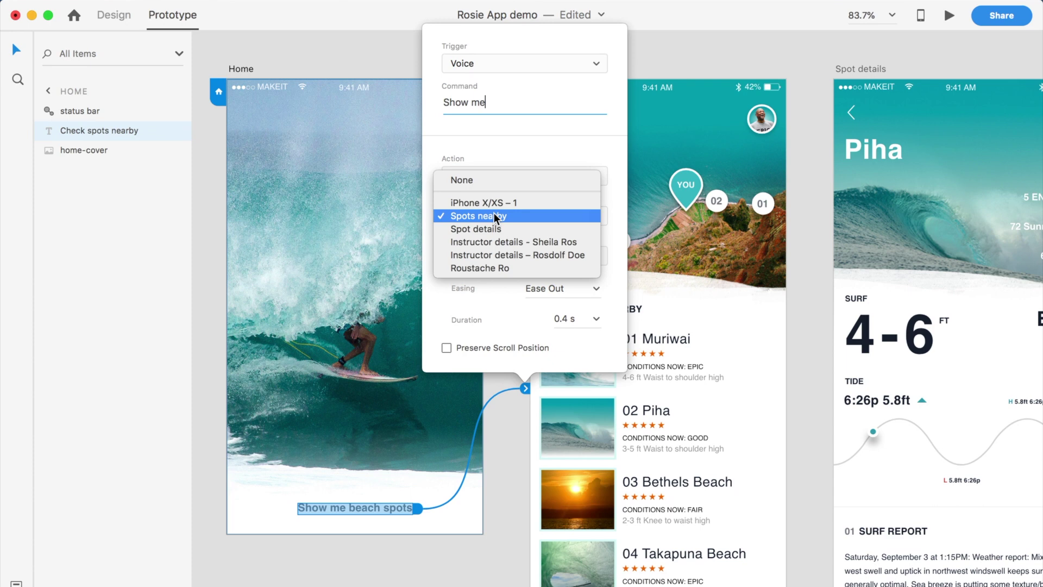
left_click(496, 217)
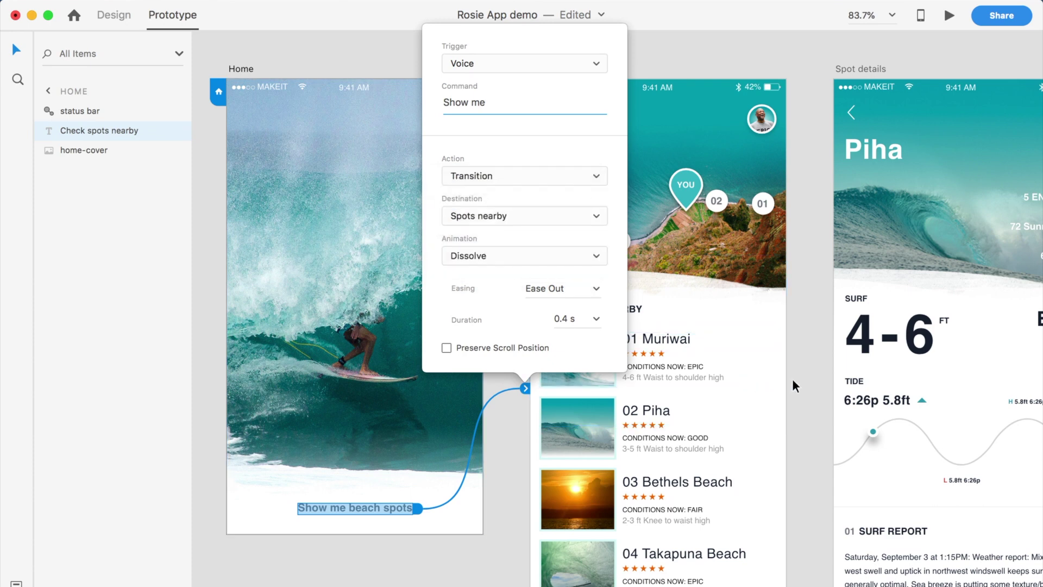
left_click(812, 396)
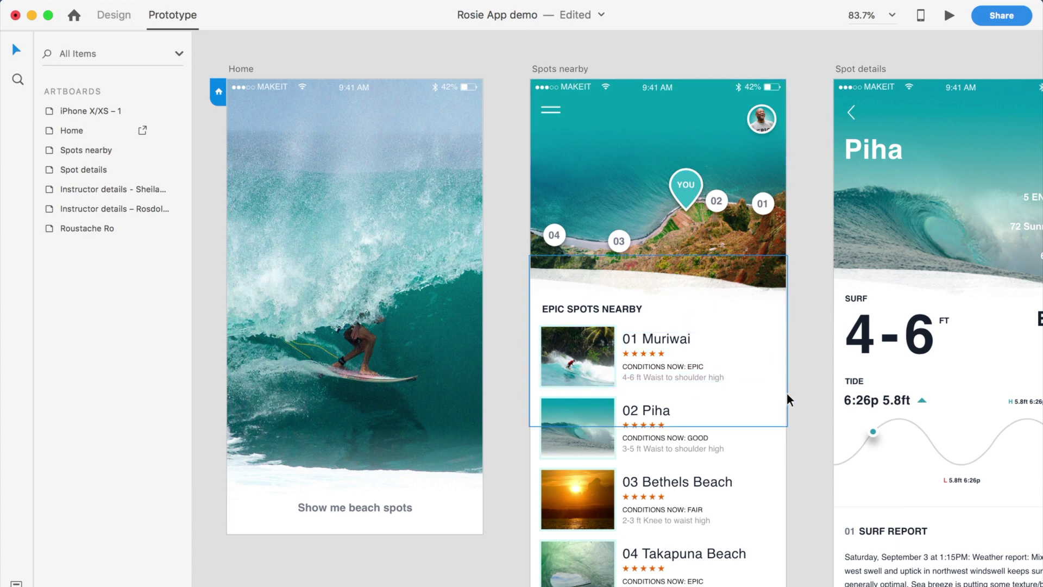
- Inspect the Spots nearby menu icon's link, keeping its Voice 'go back' trigger to Home
scroll(787, 398, "right", 2)
scroll(787, 398, "down", 2)
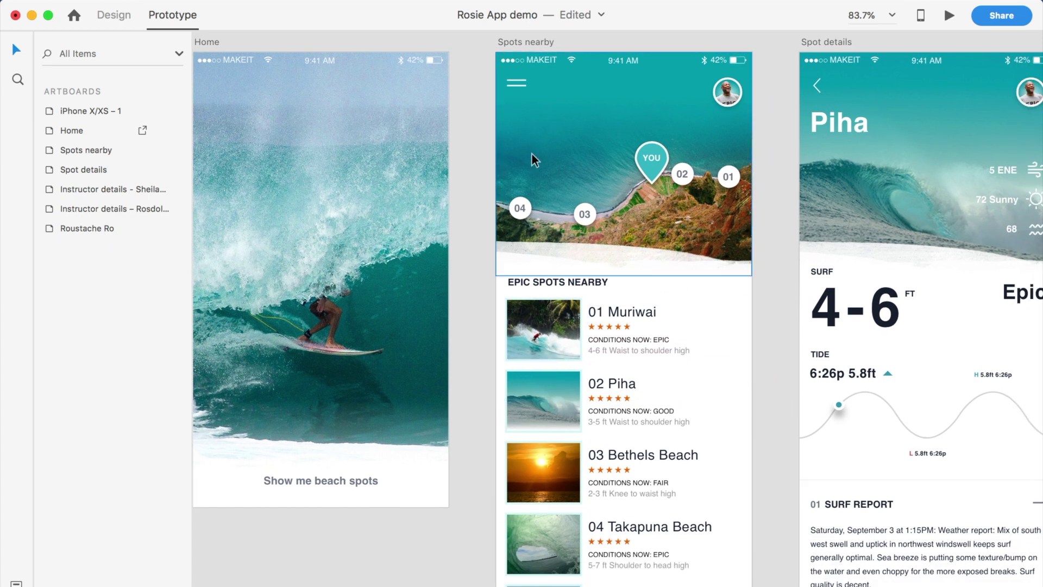
left_click(523, 89)
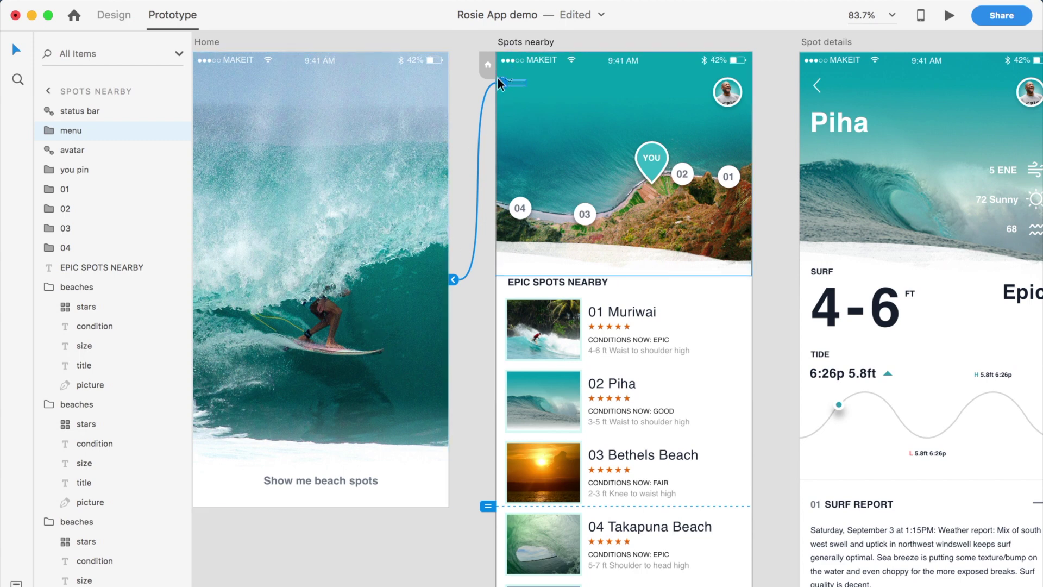
left_click(503, 82)
left_click(475, 148)
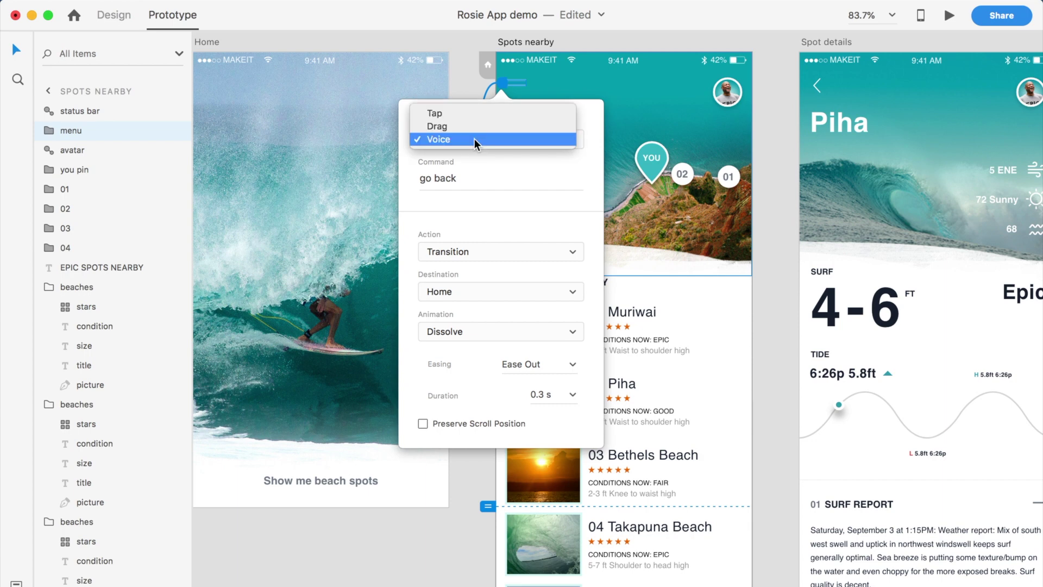
left_click(446, 140)
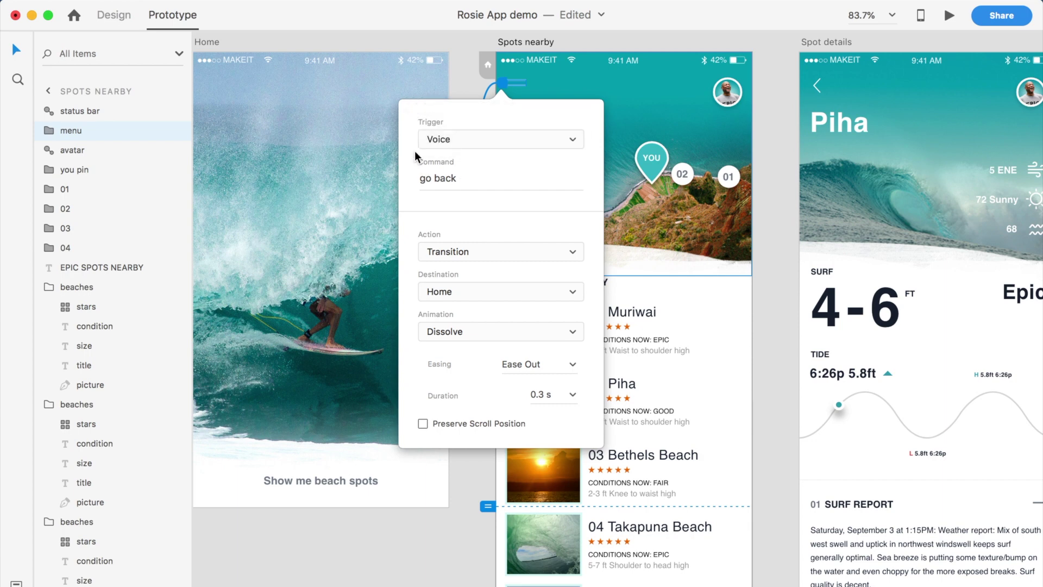
- Wire the 02 Piha row on Spots nearby to Spot details
left_click(796, 454)
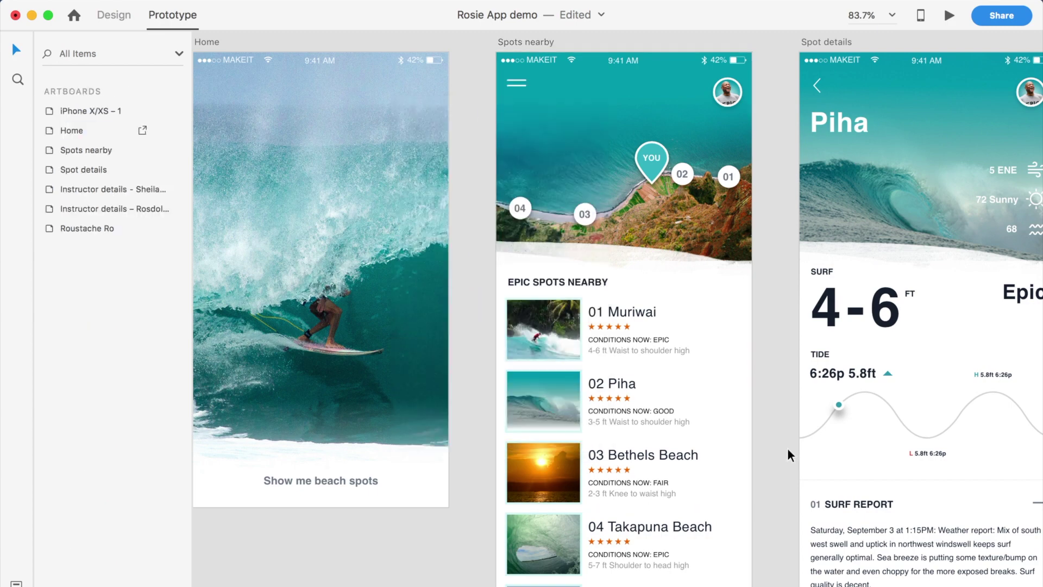
scroll(641, 434, "down", 5)
scroll(641, 434, "right", 3)
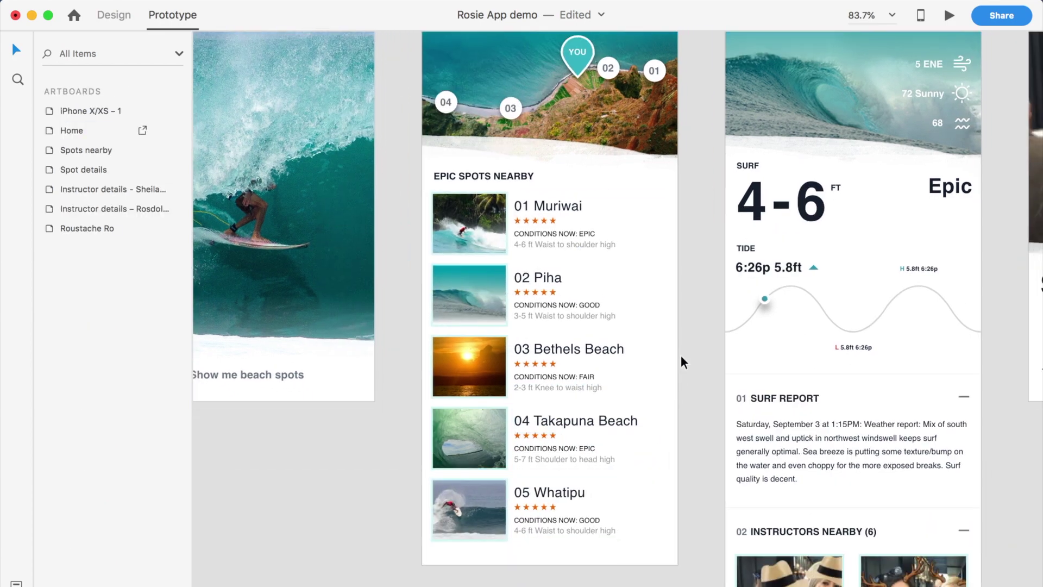
left_click(614, 317)
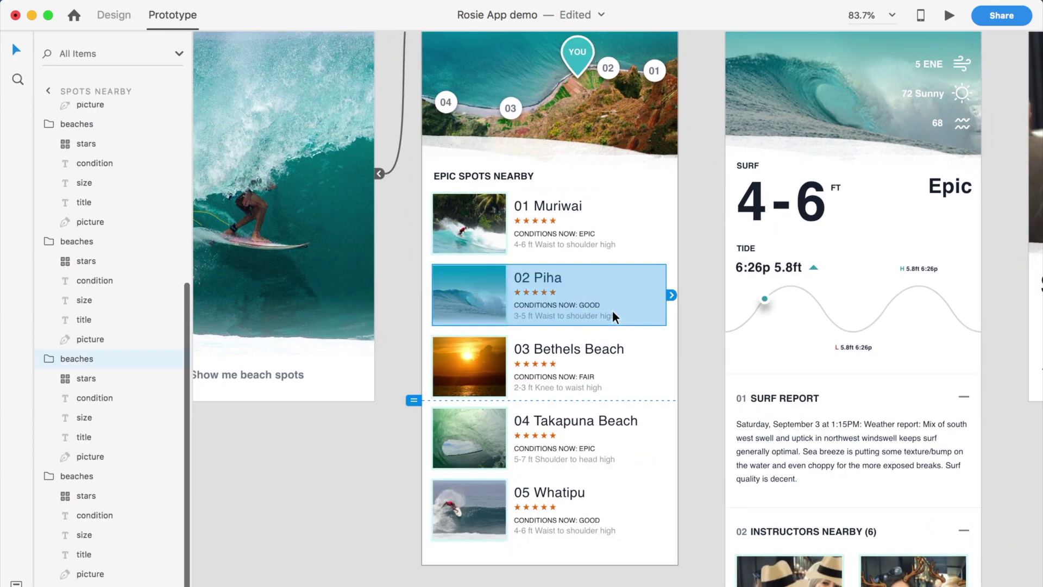
scroll(692, 353, "up", 3)
scroll(692, 353, "right", 2)
scroll(693, 353, "right", 3)
scroll(692, 353, "up", 1)
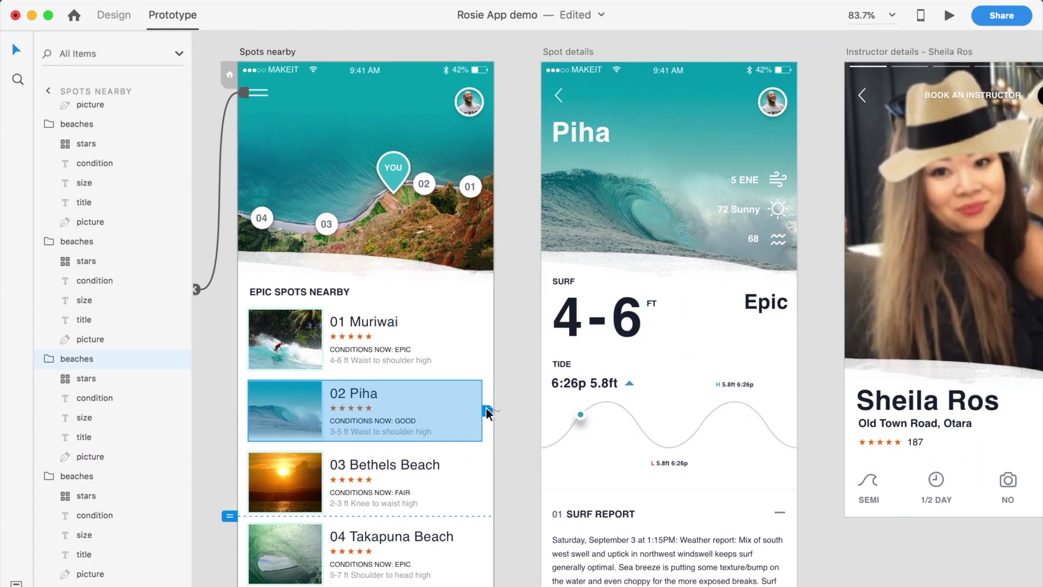
left_click_drag(487, 410, 566, 331)
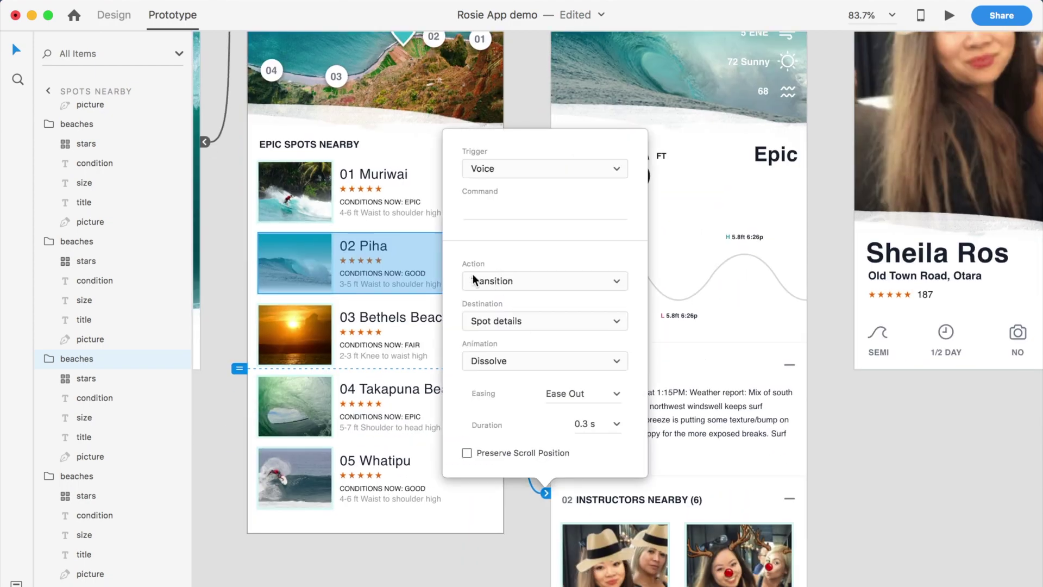
- Set that link to a Voice trigger 'Show me Piha', keeping Spot details as destination
left_click(508, 172)
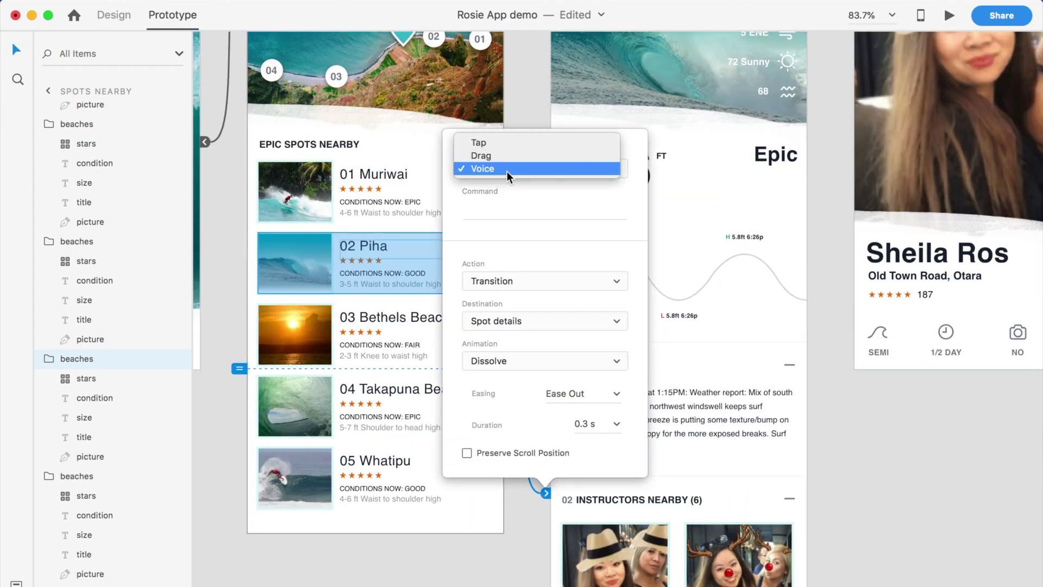
left_click(524, 143)
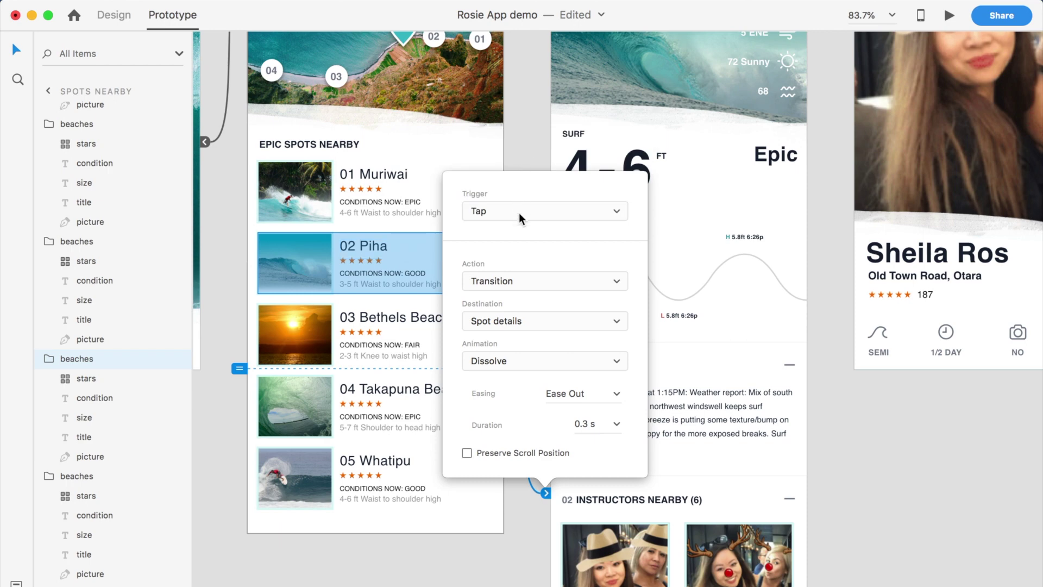
left_click(521, 213)
left_click(532, 236)
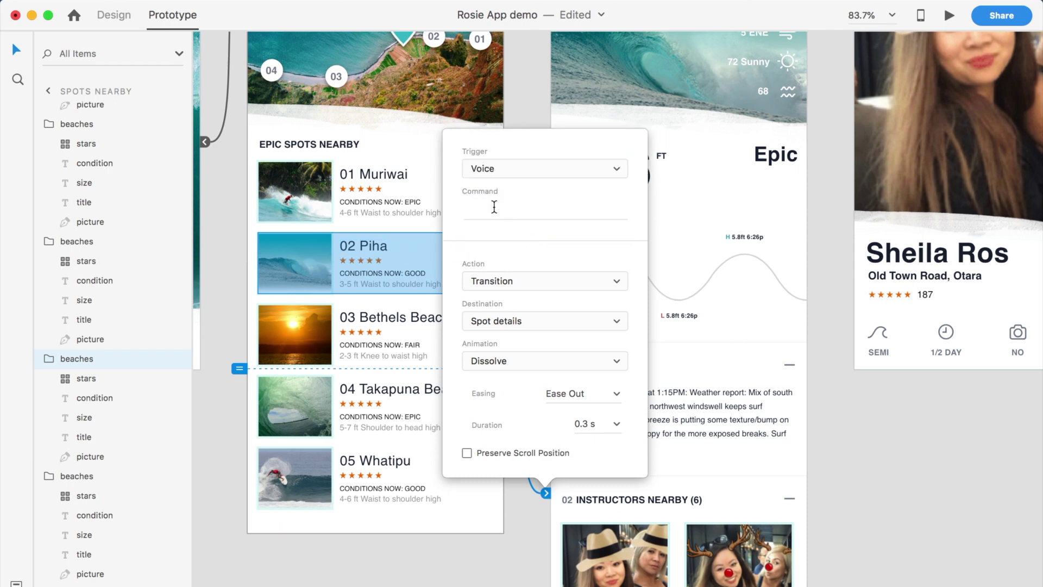
left_click(511, 322)
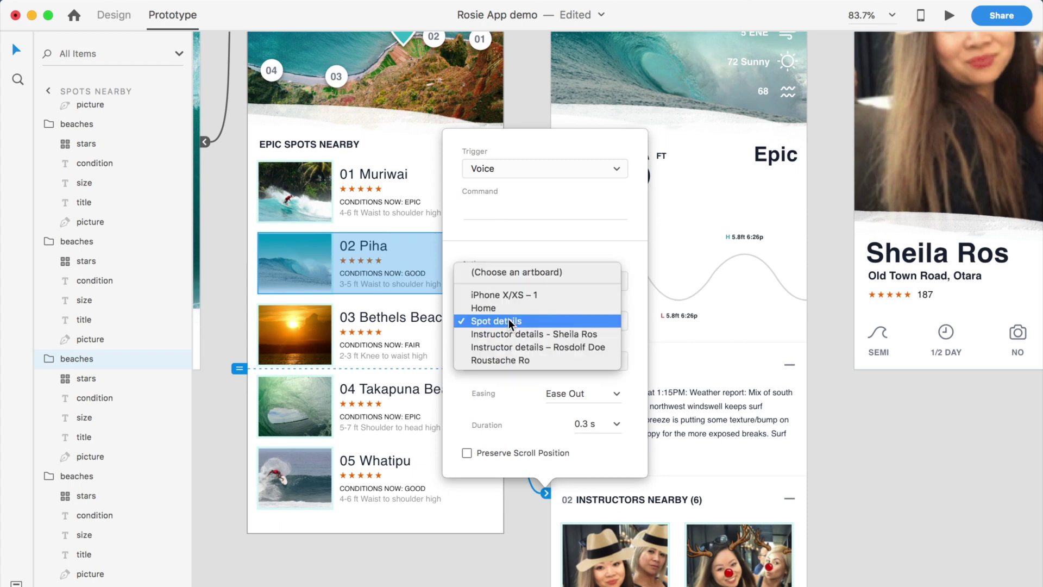
left_click(511, 321)
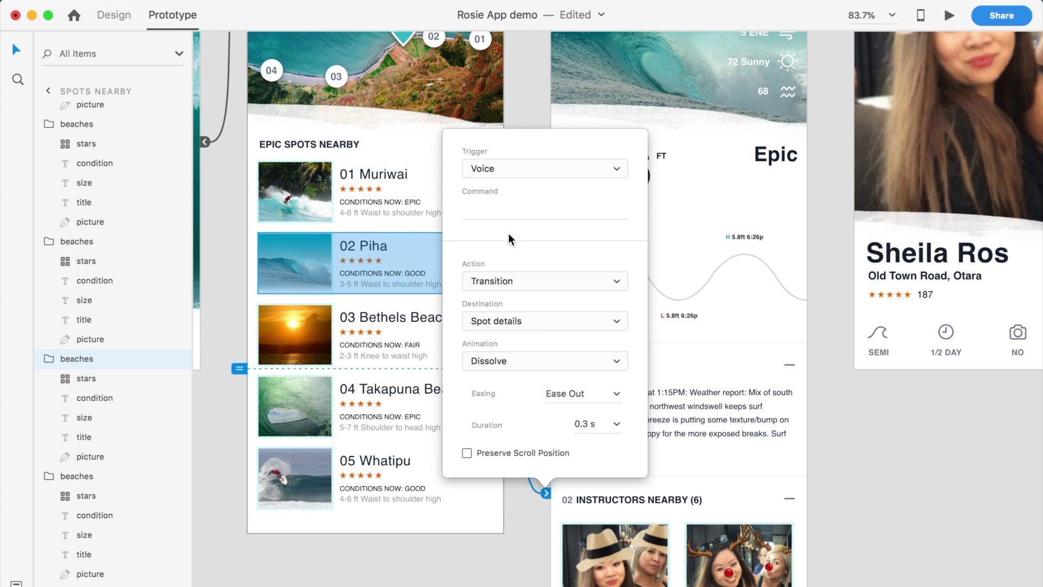
left_click(510, 211)
type("P")
key("BackSpace")
type("Show me Piha")
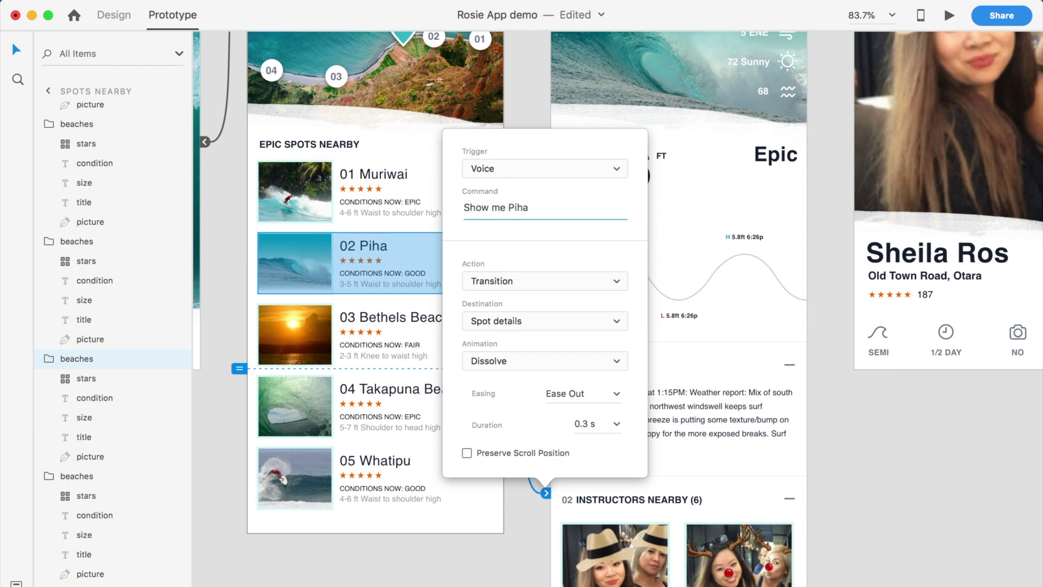
left_click(875, 489)
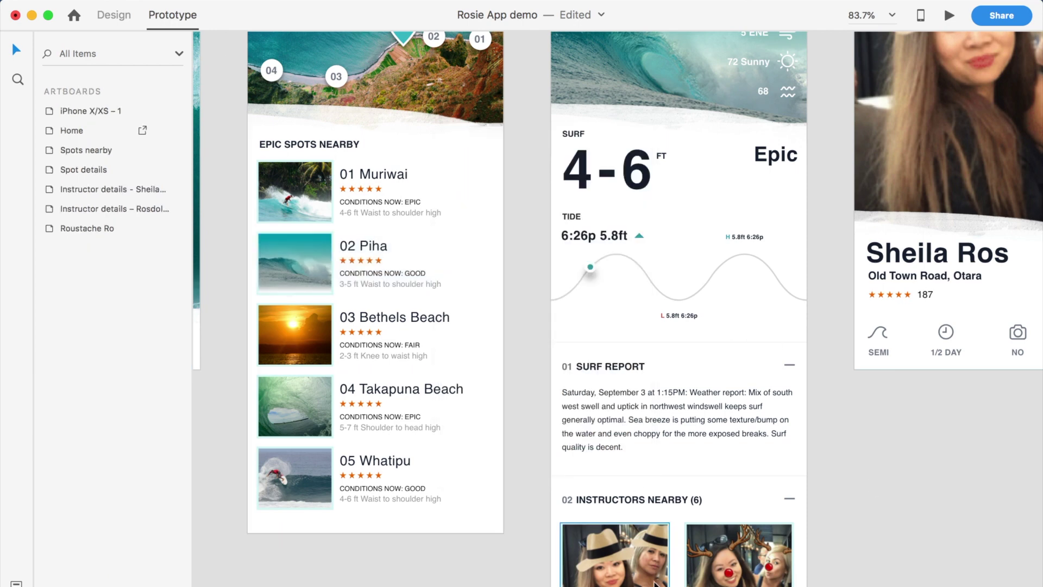
- Wire the first, hat-wearing instructor thumbnail on Spot details to her details artboard
scroll(662, 524, "down", 5)
scroll(661, 524, "right", 3)
scroll(662, 521, "up", 10)
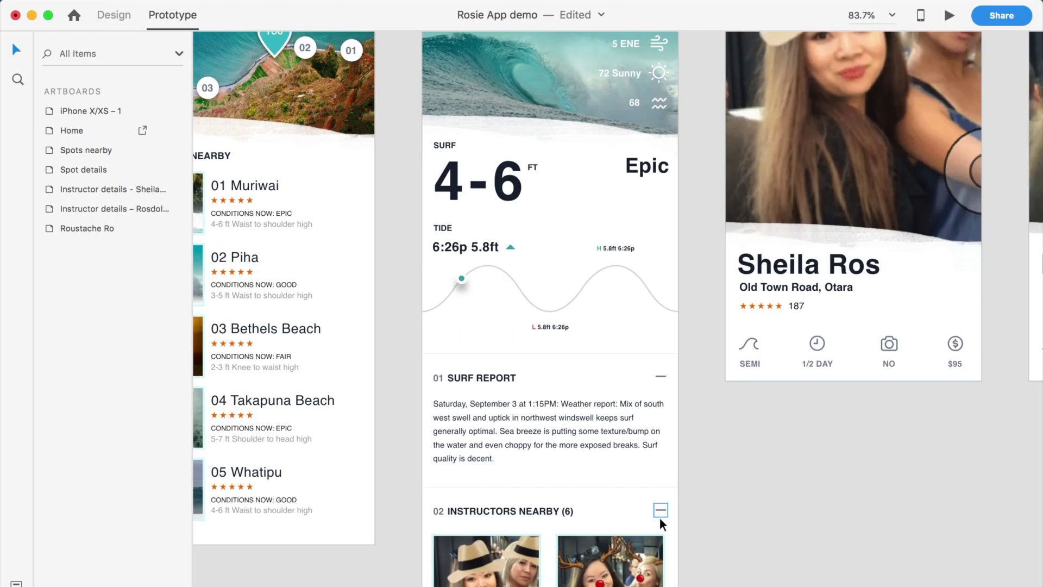
scroll(662, 524, "up", 1)
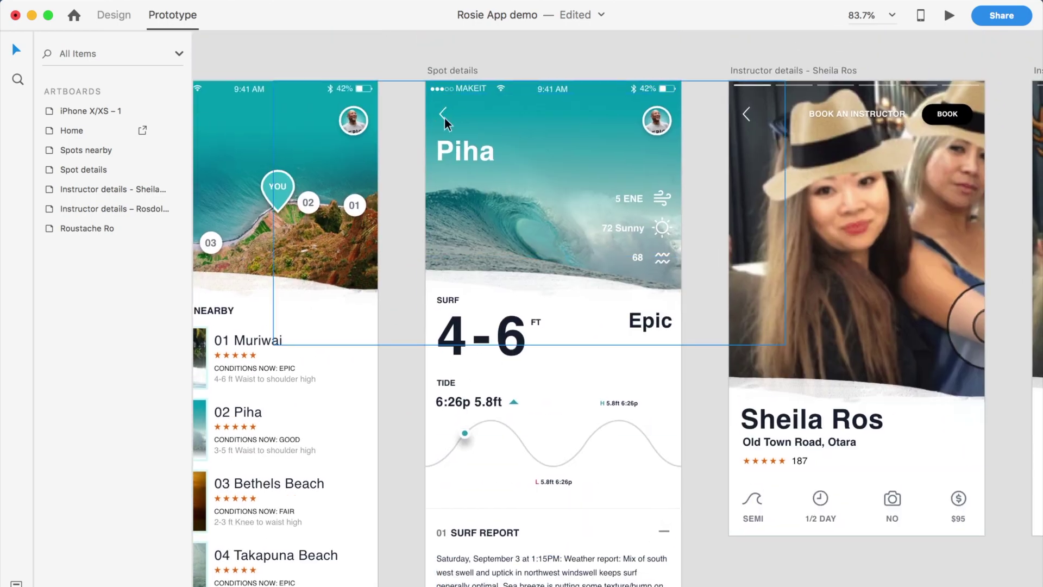
scroll(690, 401, "down", 6)
scroll(690, 401, "right", 2)
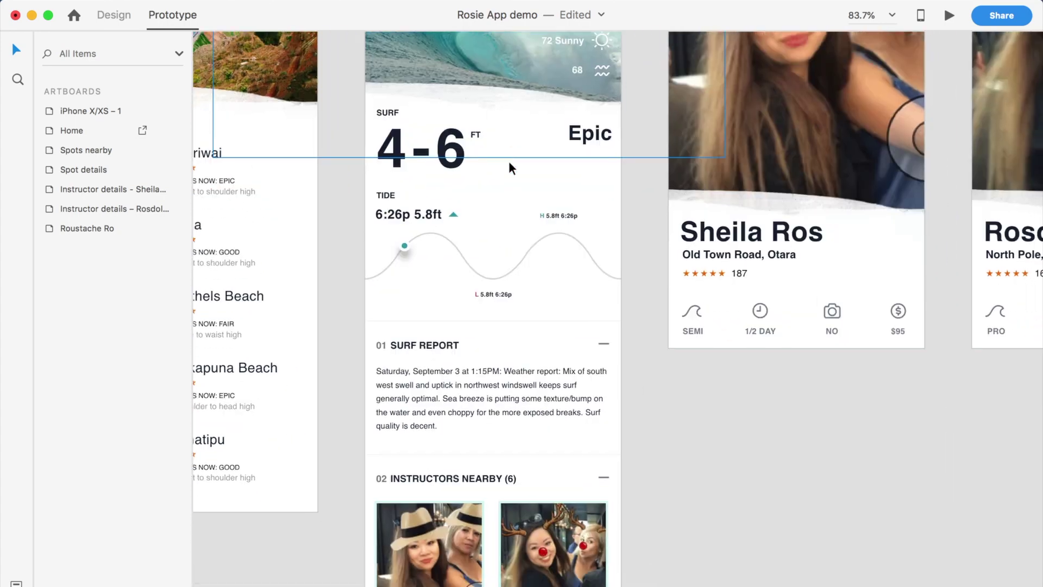
scroll(690, 401, "down", 5)
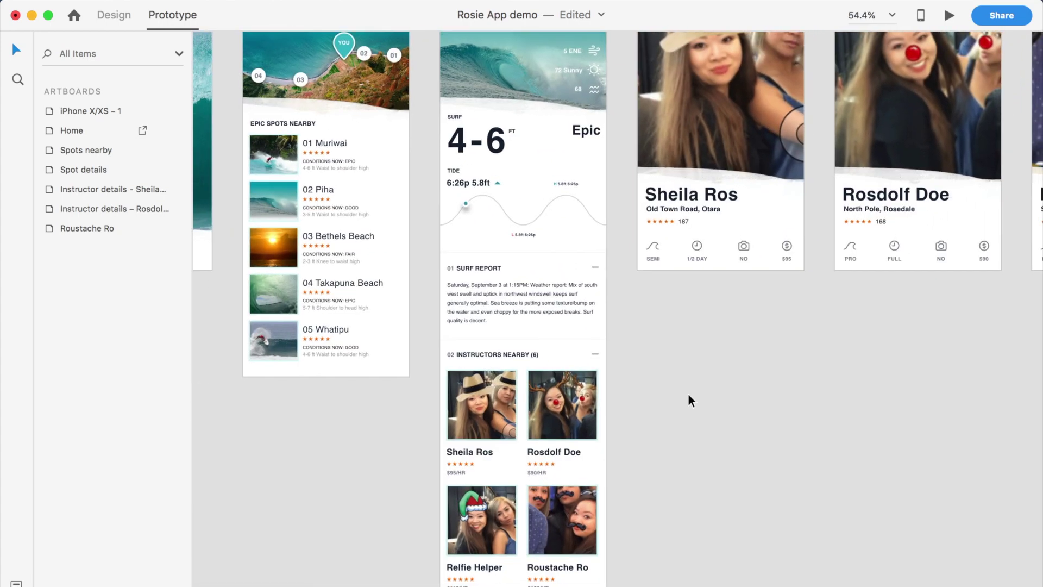
scroll(687, 399, "right", 3)
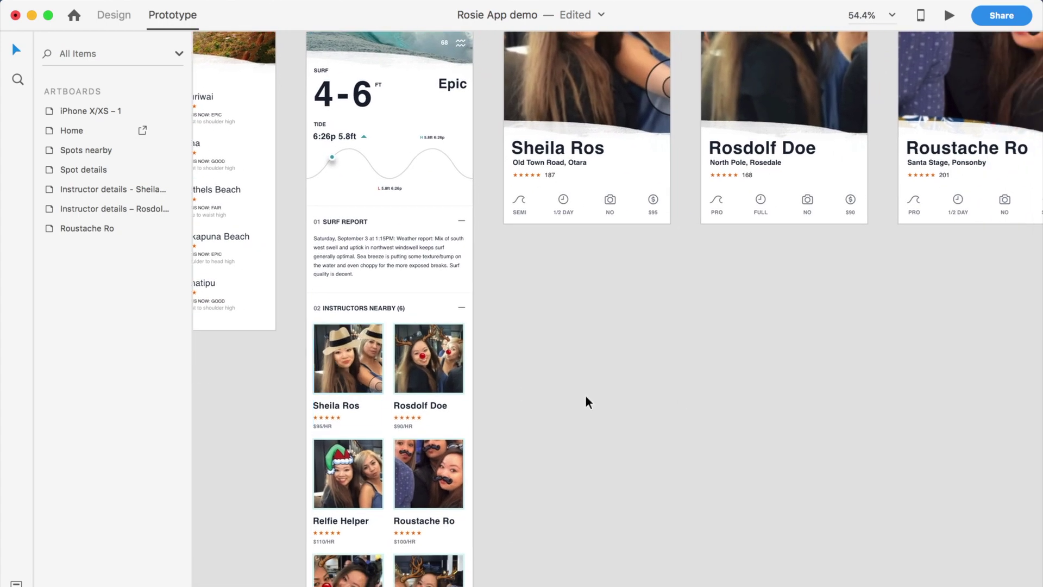
scroll(586, 400, "down", 2)
scroll(587, 401, "down", 3)
scroll(585, 401, "down", 2)
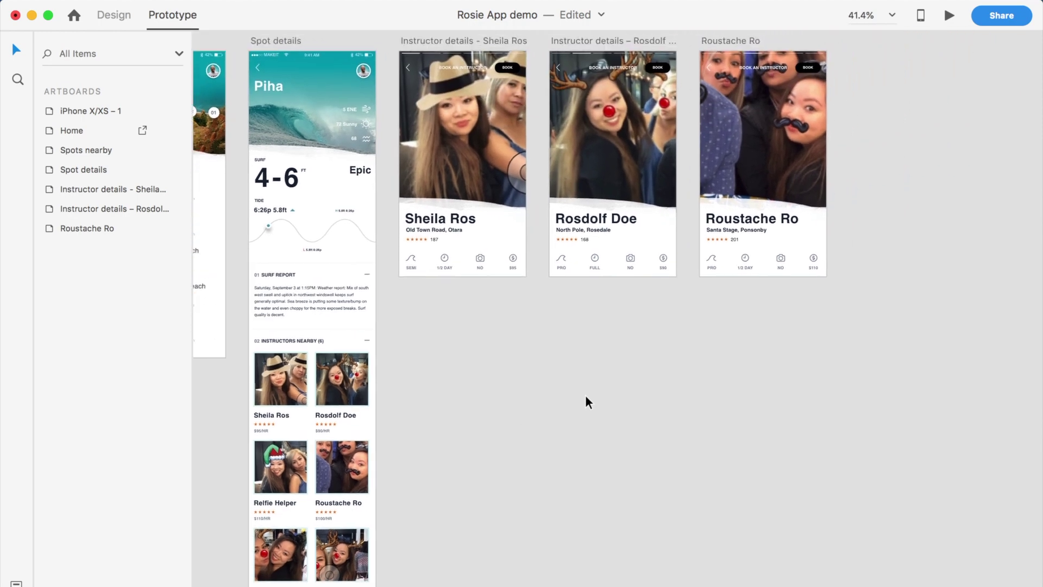
scroll(543, 403, "right", 1)
left_click(254, 413)
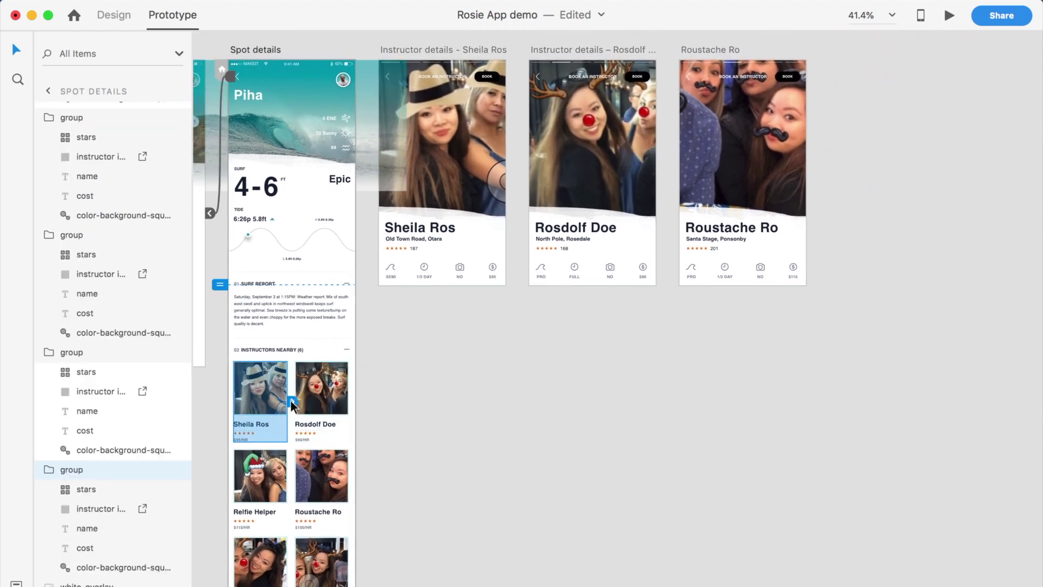
left_click_drag(292, 403, 434, 124)
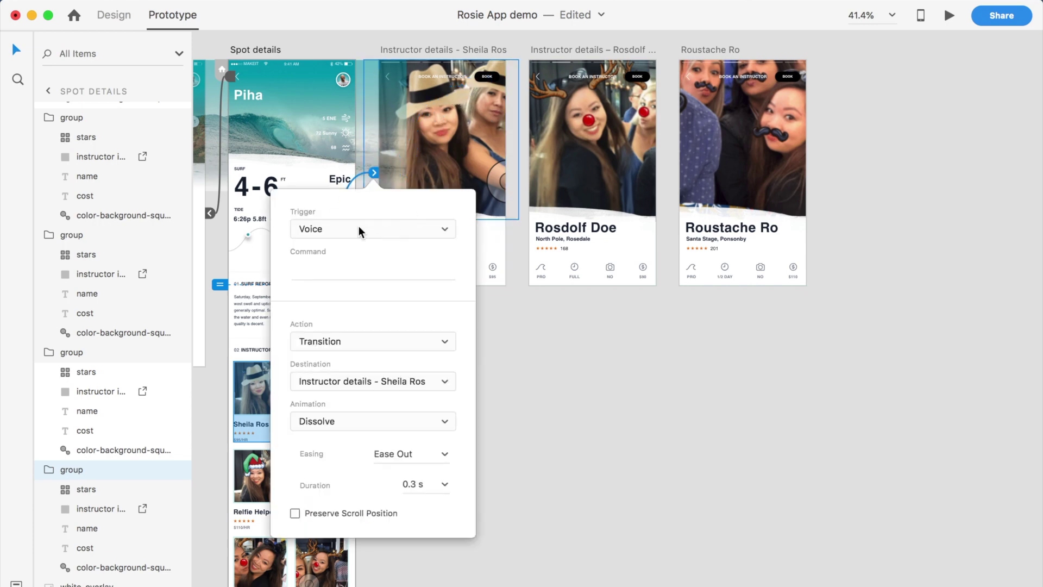
- Give that link a voice command of 'Show me' plus the instructor's name
left_click(354, 274)
type("Show me")
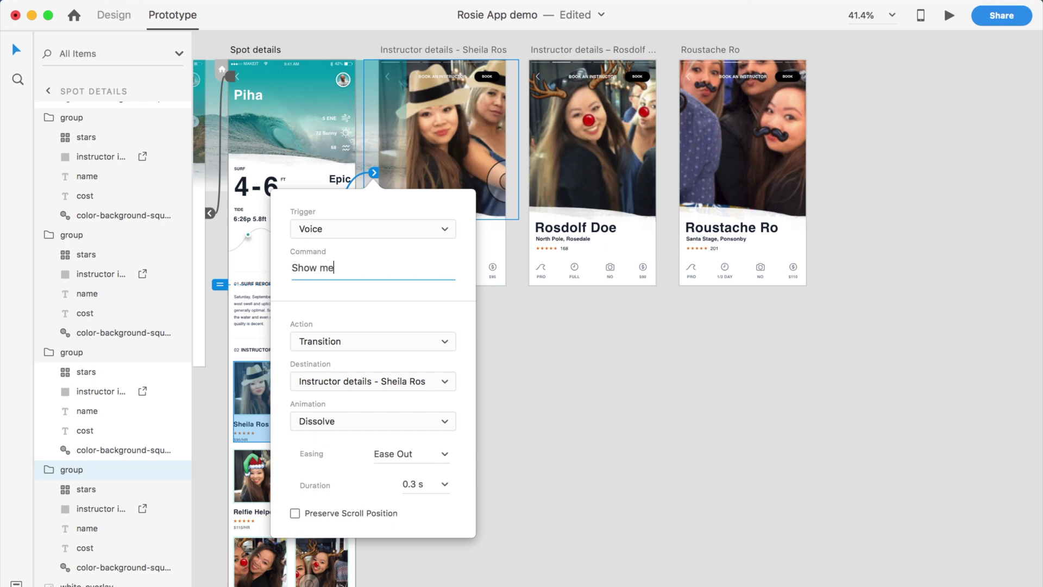
type(" Sheila Ros")
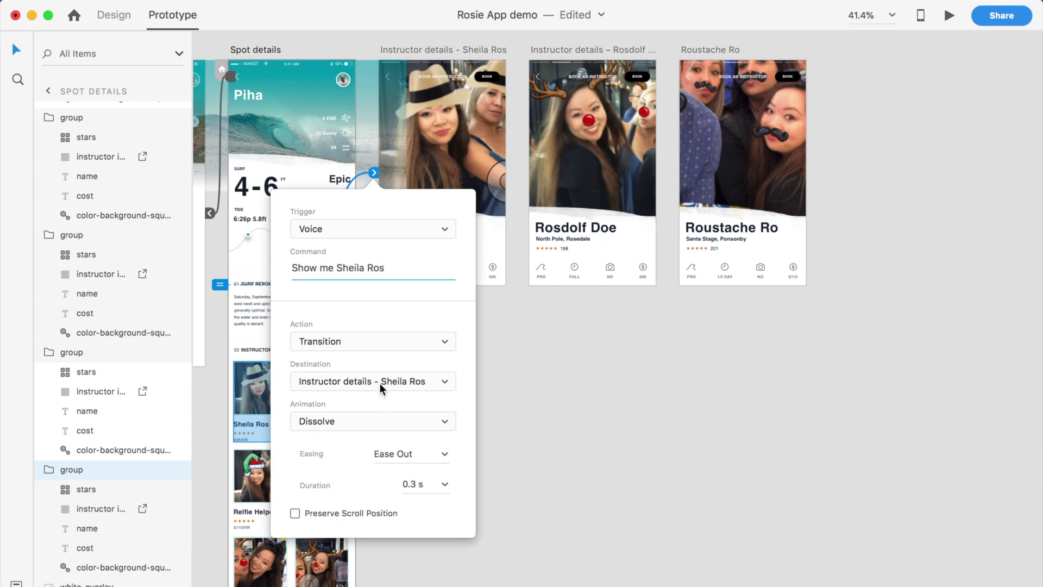
left_click(593, 434)
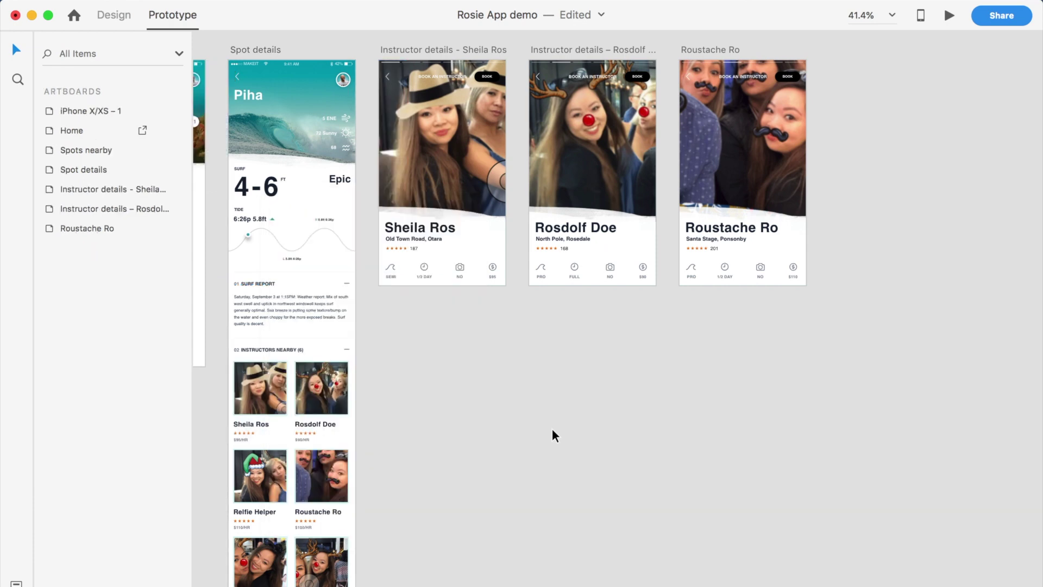
- Link the reindeer-antler instructor card to her details artboard with a 'Show me' plus name command
left_click(336, 411)
left_click_drag(354, 401, 587, 142)
left_click(512, 273)
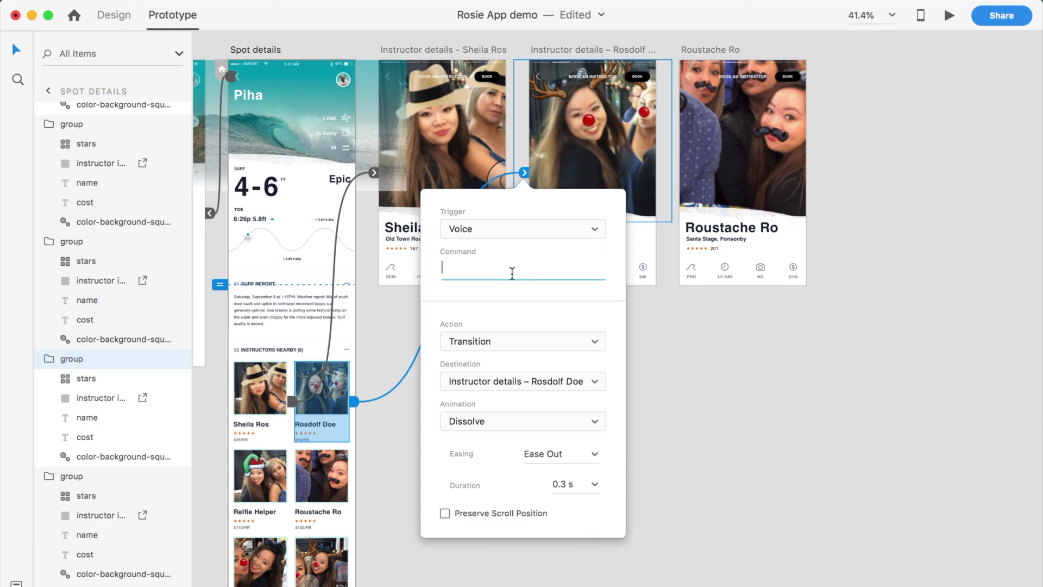
type("Show me Rosdolf Doe")
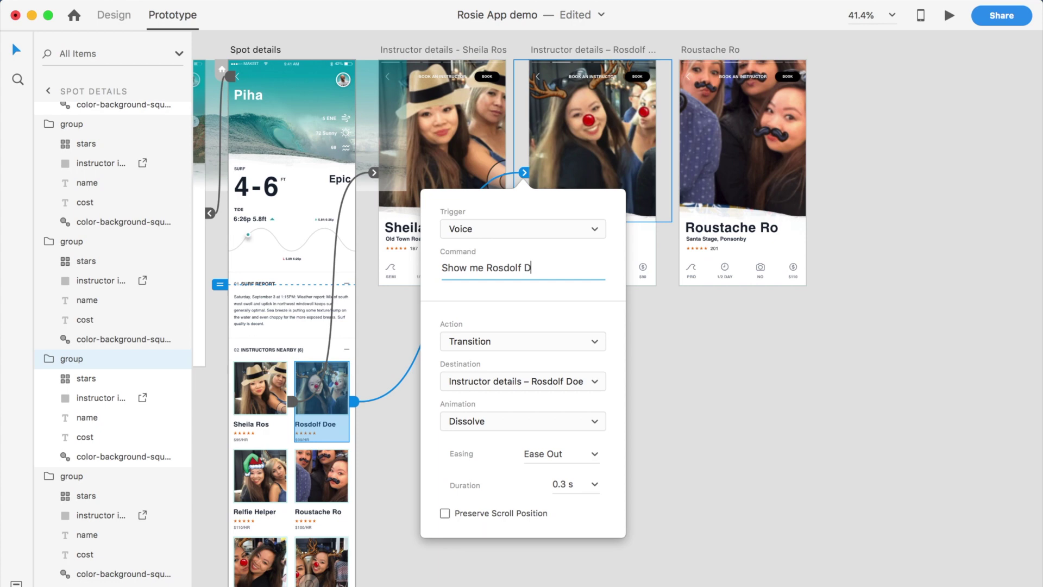
left_click(712, 377)
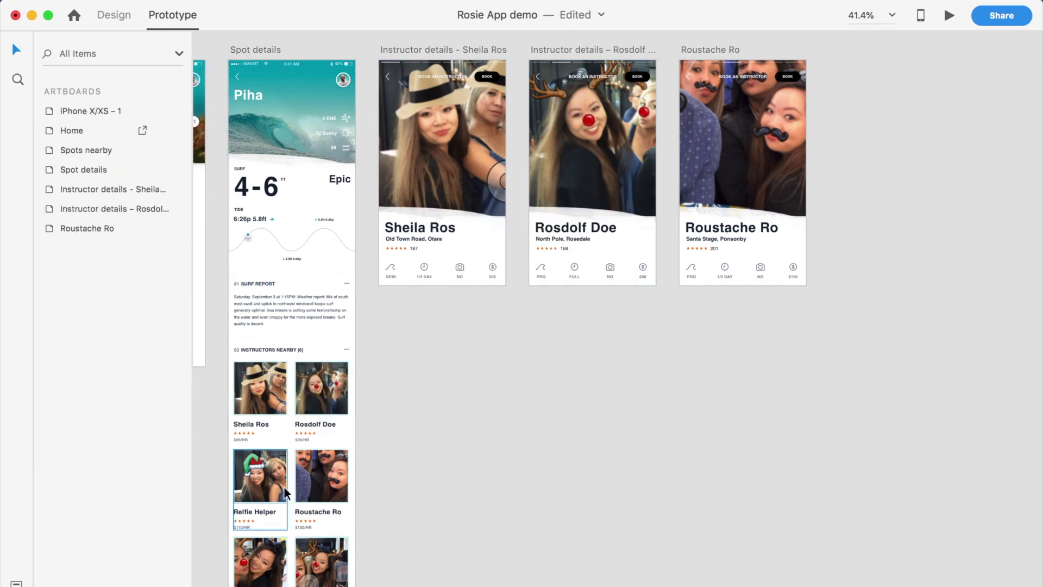
- Link the moustache instructor card to its details artboard with a 'Show me' plus name command
key("XF86MonBrightnessUp")
key("XF86MonBrightnessUp")
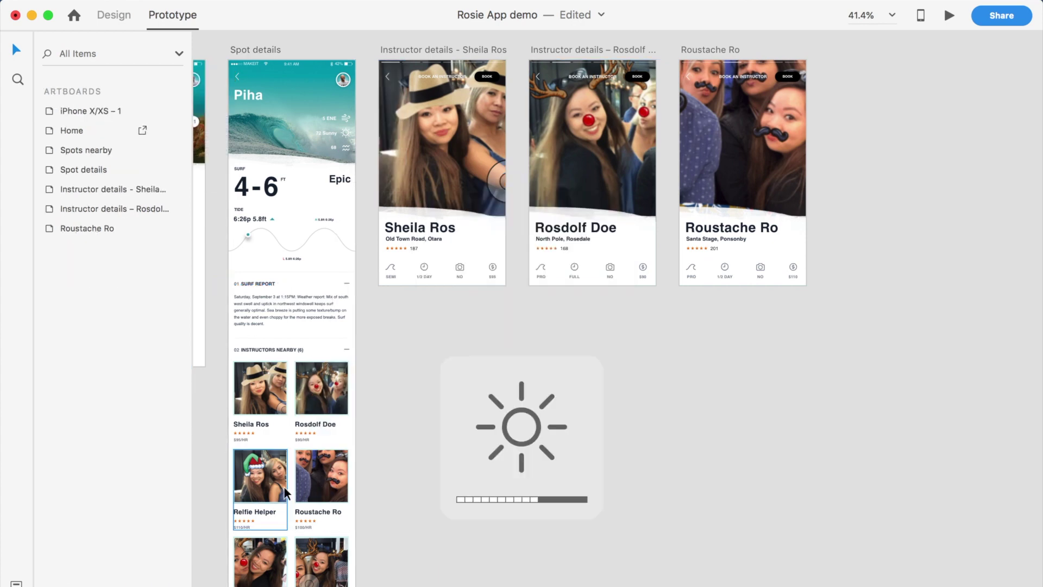
left_click(287, 493)
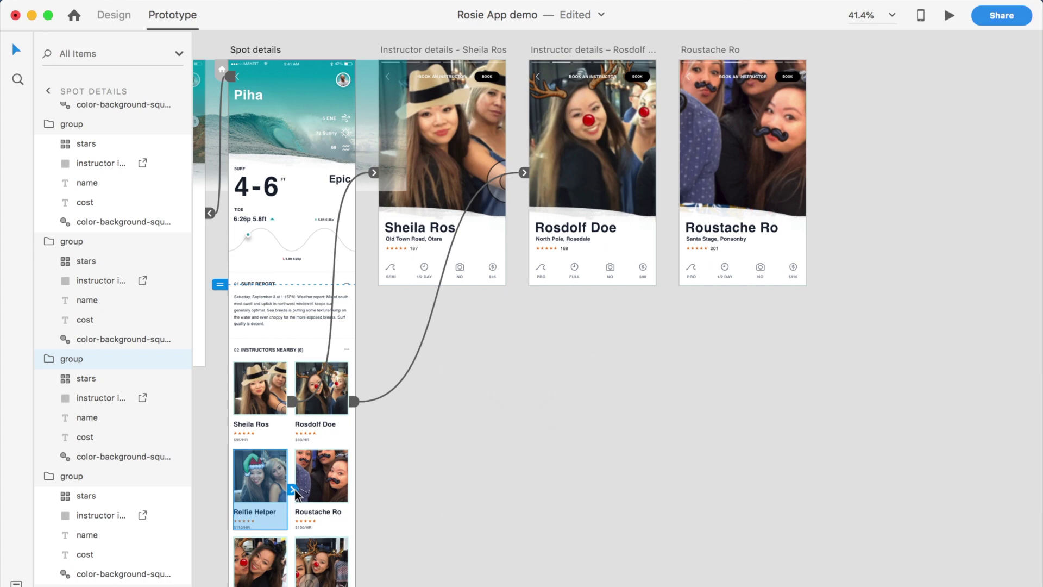
left_click(326, 494)
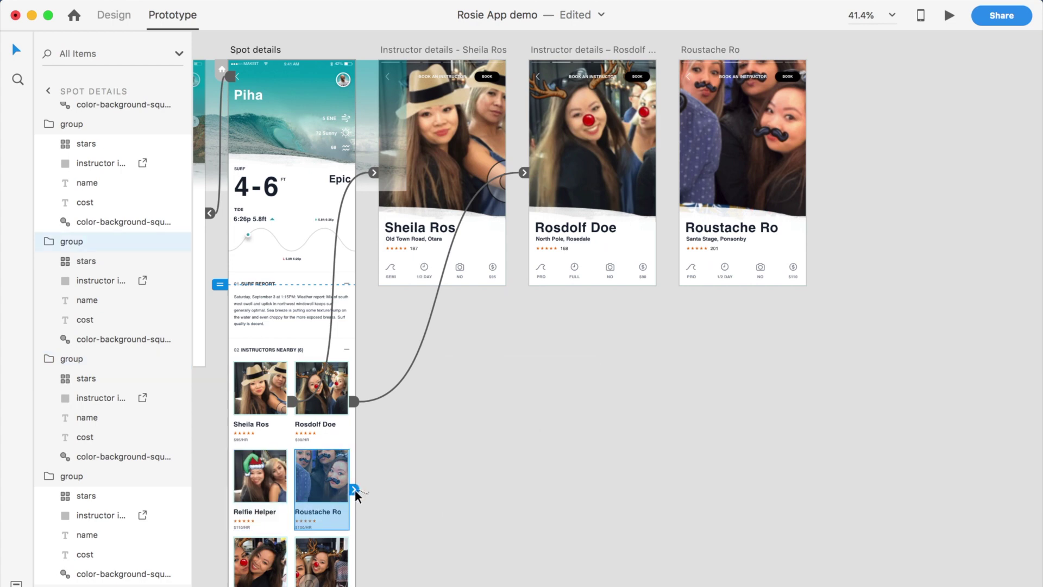
left_click_drag(357, 495, 721, 206)
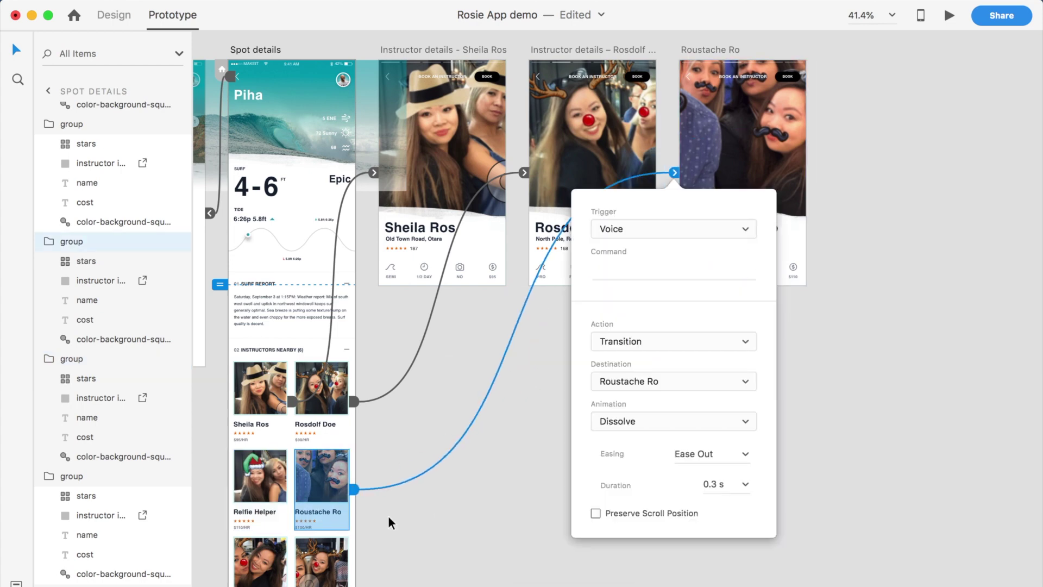
left_click(648, 269)
type("Show me Roustac")
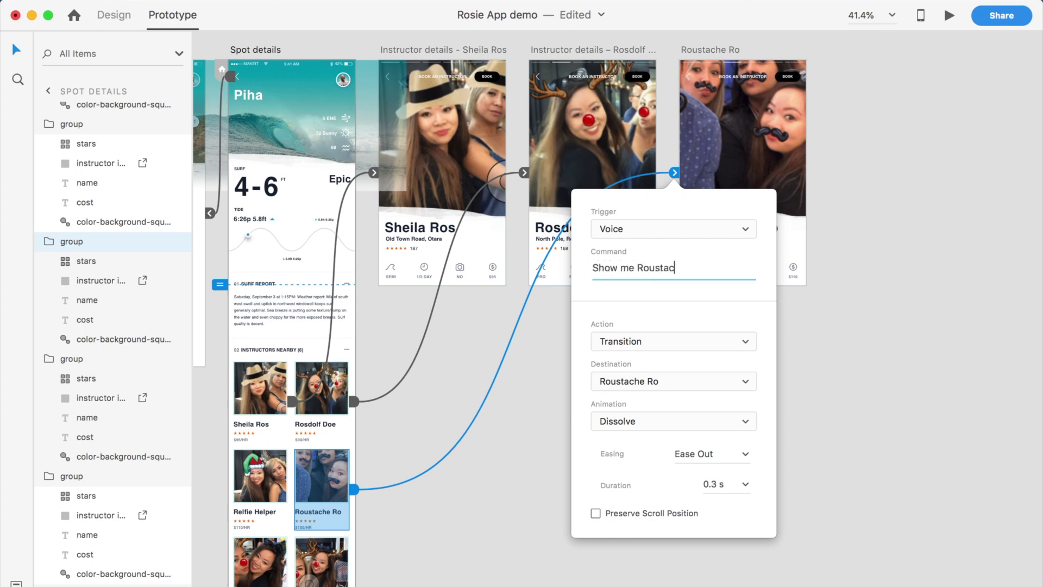
type("he Ro")
left_click(836, 374)
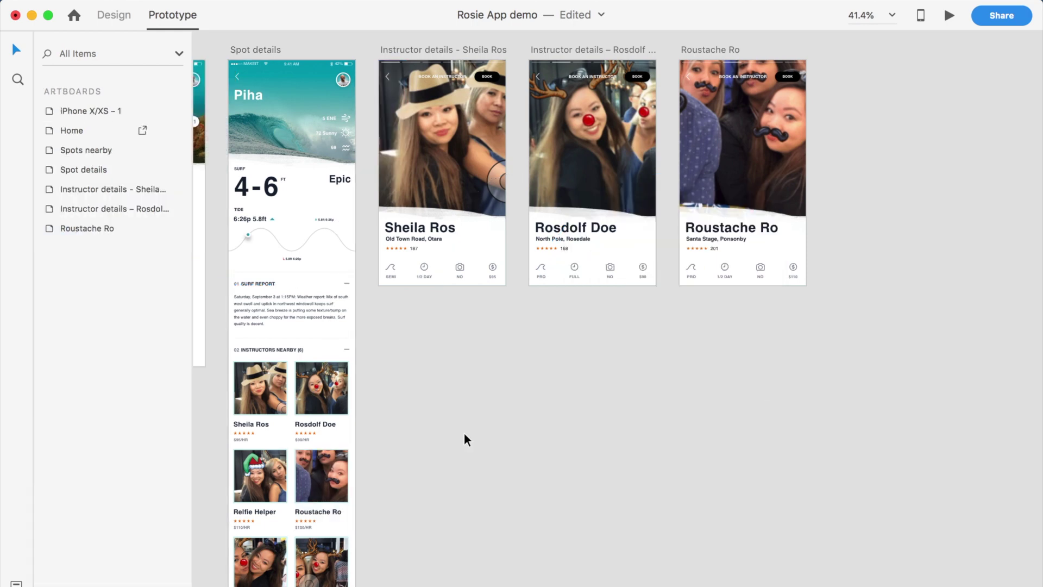
left_click(334, 499)
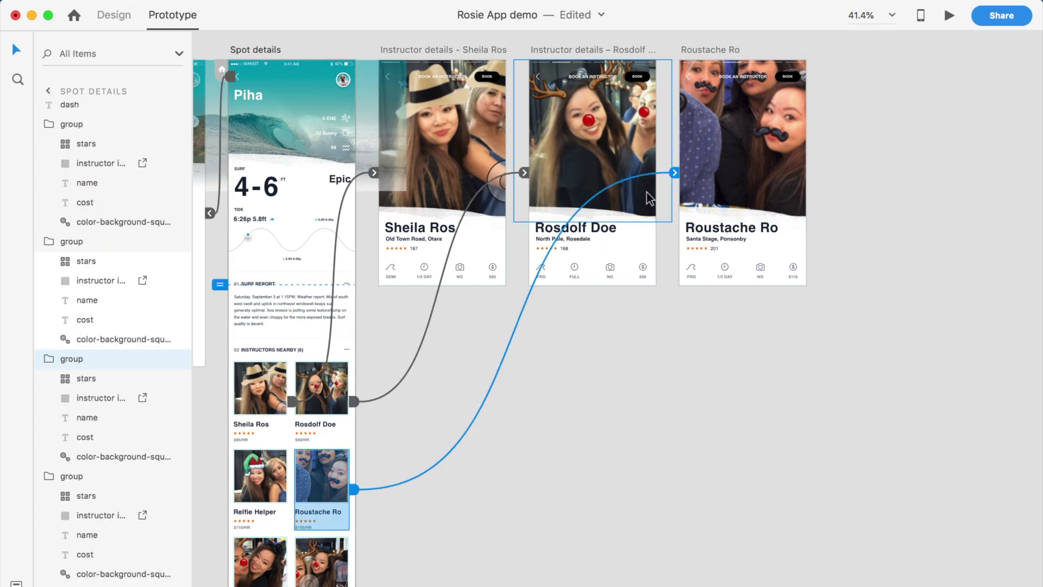
- Zoom out over all artboards and launch the Desktop Preview in full screen
left_click(710, 475)
scroll(713, 477, "left", 3)
scroll(714, 477, "left", 3)
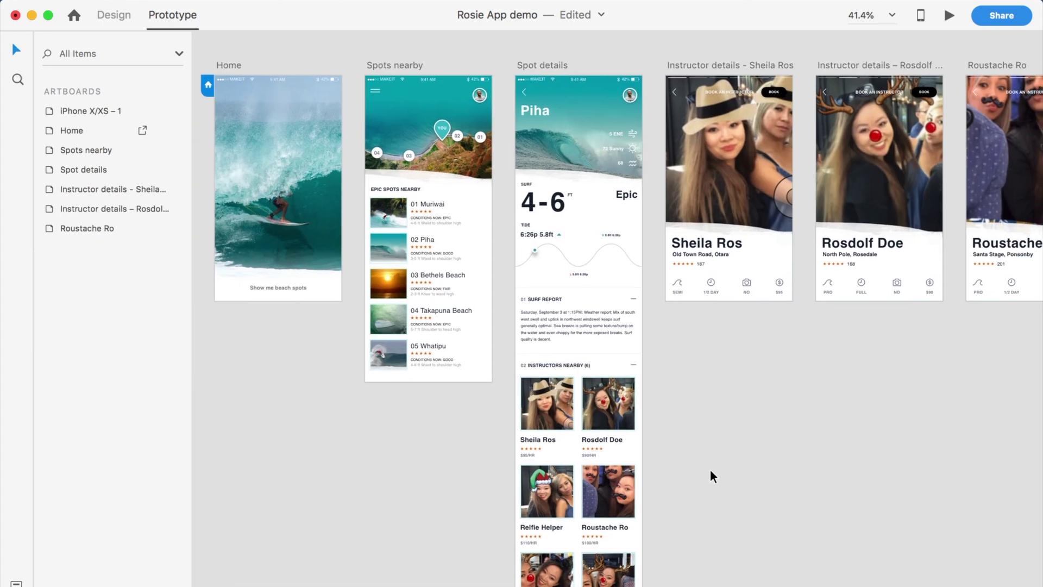
scroll(713, 476, "down", 3)
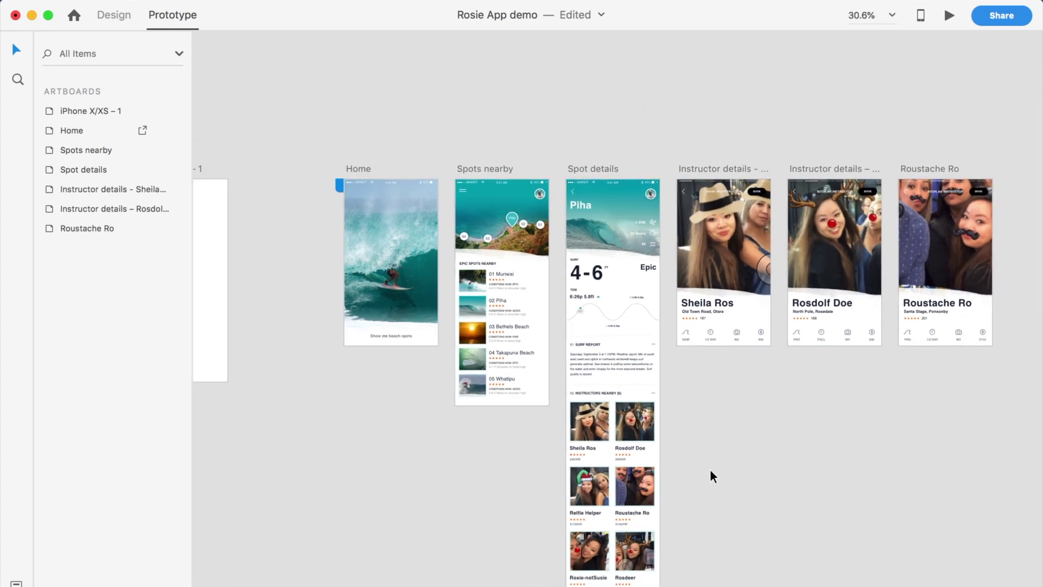
scroll(713, 477, "up", 5)
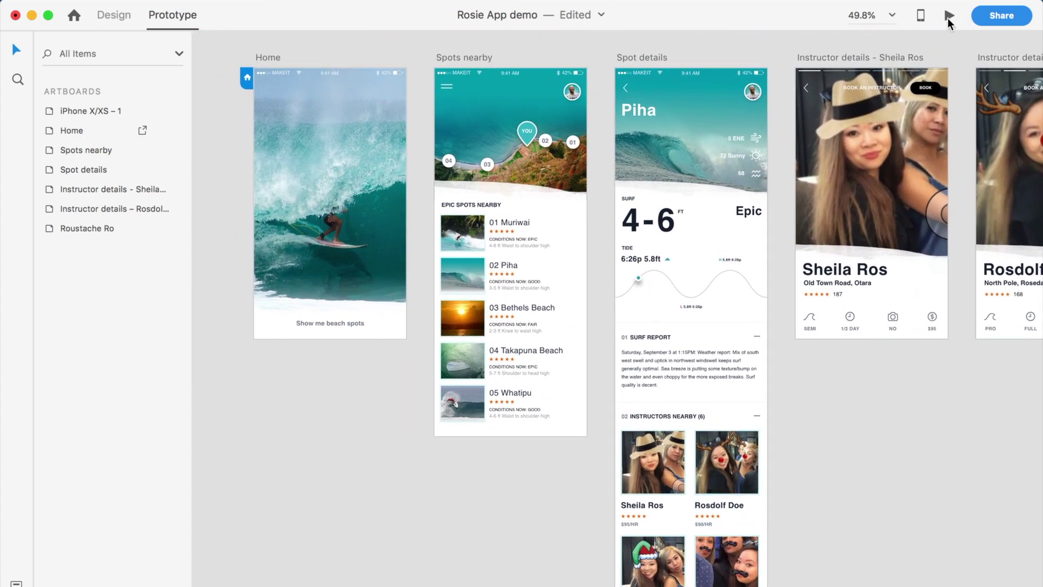
left_click(948, 18)
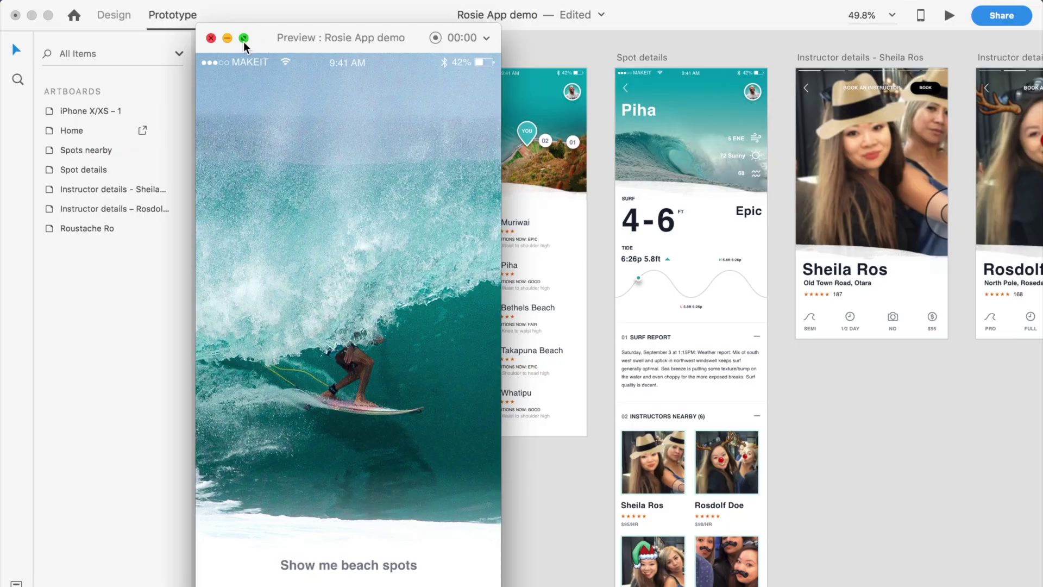
left_click(257, 37)
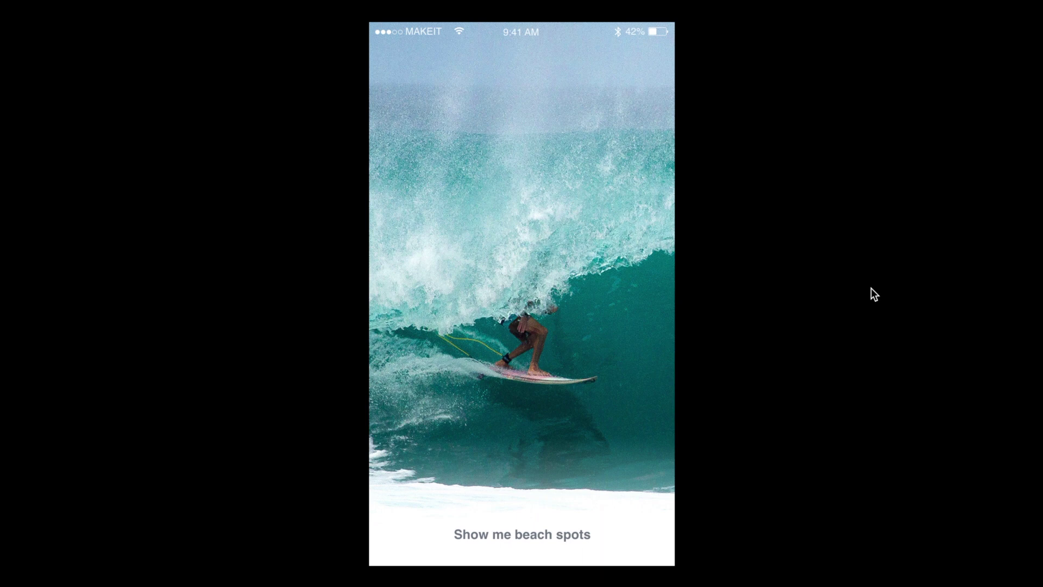
- Raise the system volume for testing the voice commands
key("XF86AudioRaiseVolume")
key("XF86AudioRaiseVolume")
key("XF86AudioRaiseVolume")
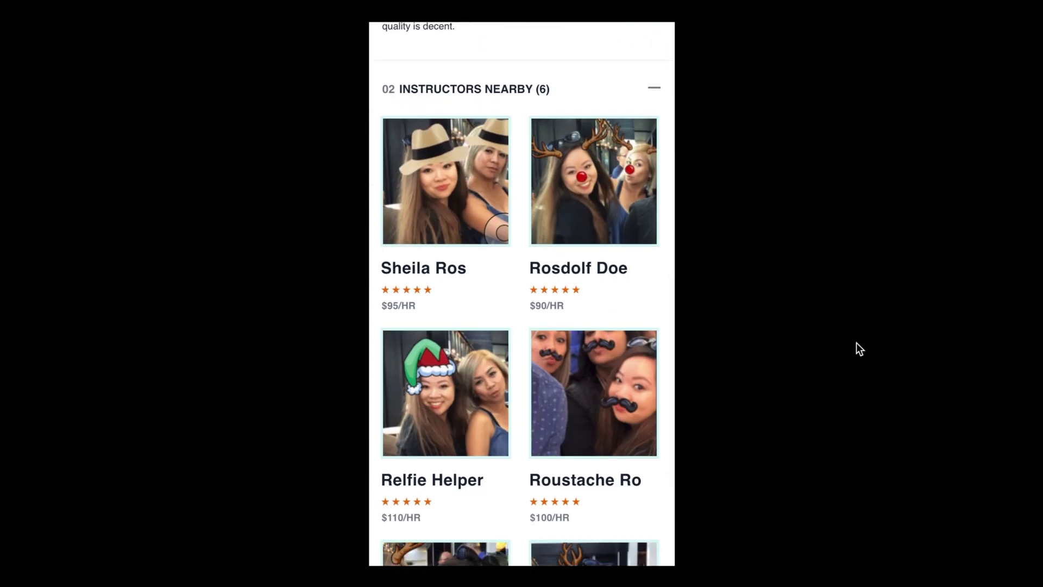
- Scroll through the Instructors Nearby grid in the preview
scroll(661, 283, "down", 2)
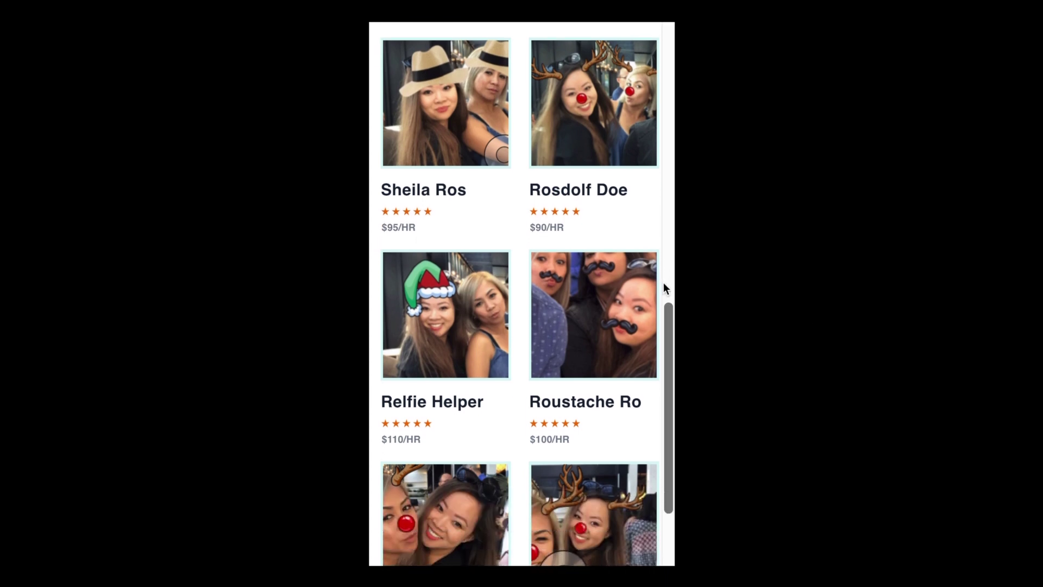
scroll(637, 276, "up", 2)
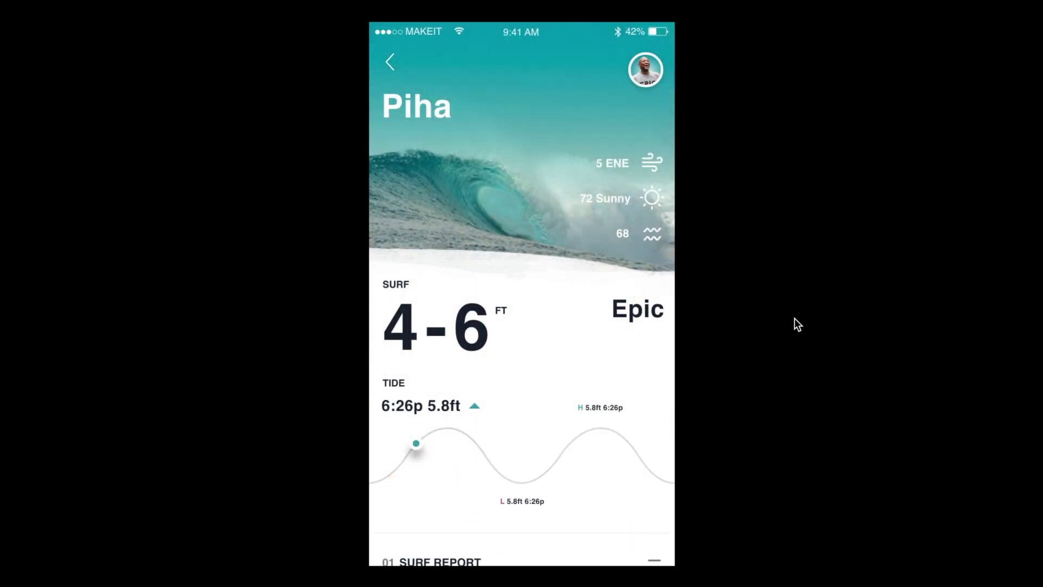
- Scroll in the preview back from the instructor screen to the Piha spot details showing 4-6 ft Epic surf
scroll(605, 295, "down", 15)
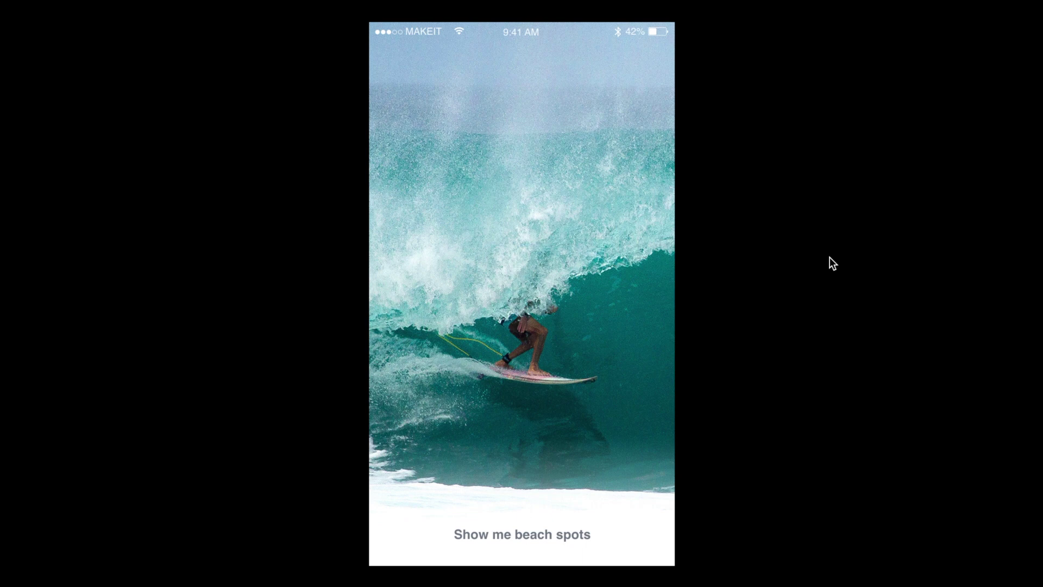
- Exit full-screen preview, leaving the Home 'Show me beach spots' screen in a windowed preview
key("Escape")
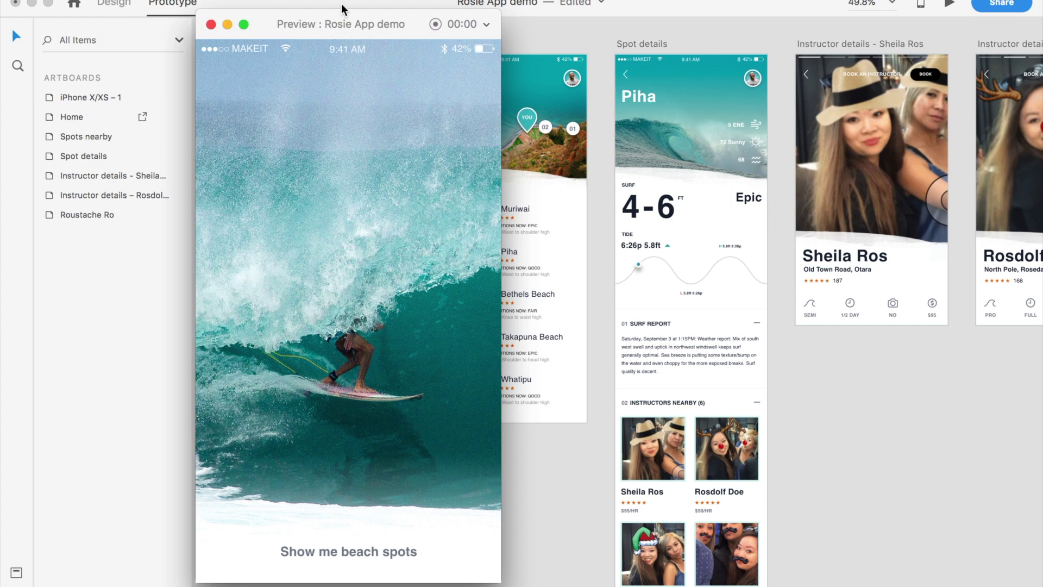